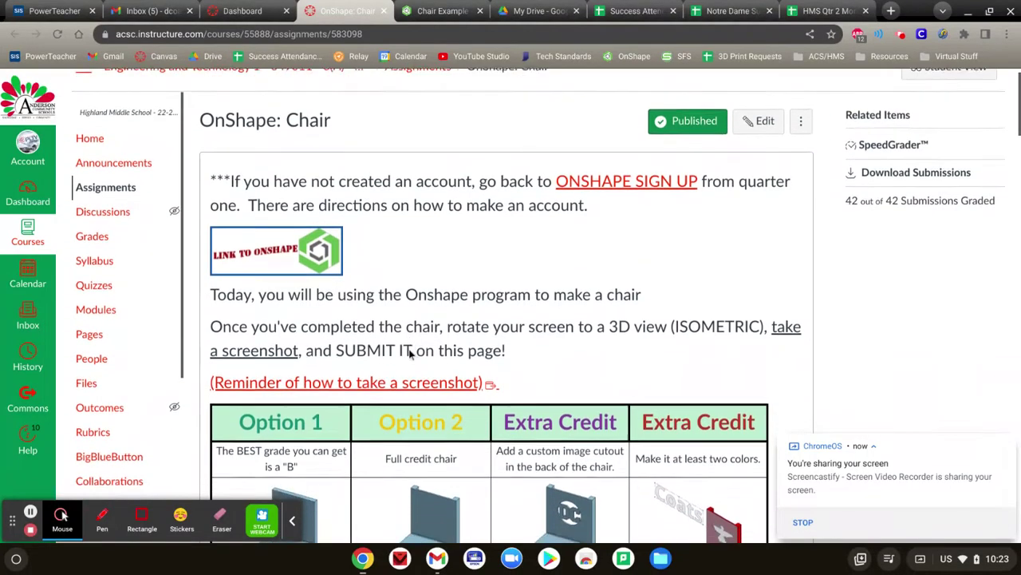
# Scroll the Canvas assignment to Option 1 and highlight the example document name
pyautogui.scroll(-5, 284, 387)
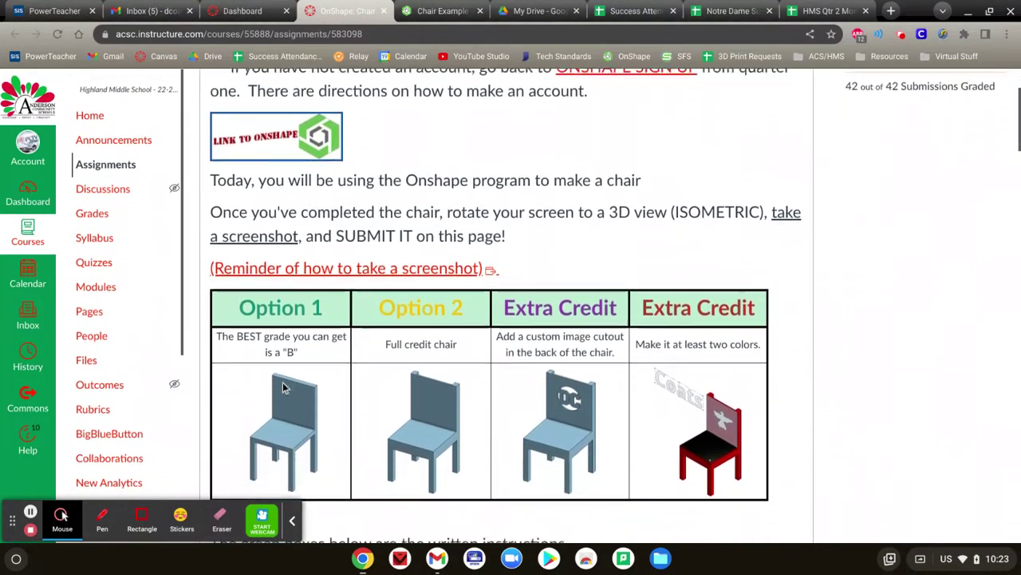
pyautogui.scroll(-10, 283, 382)
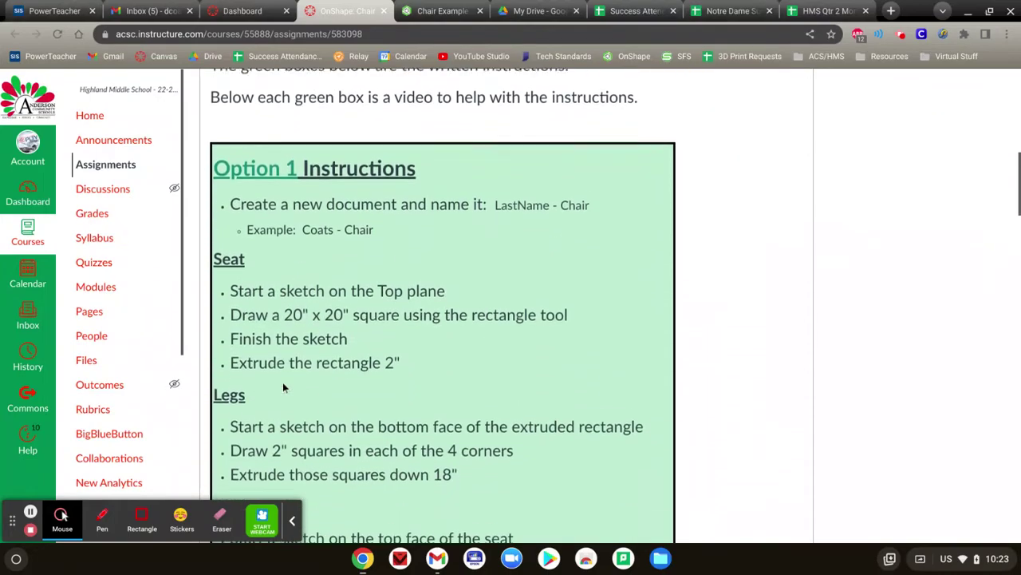
pyautogui.scroll(-3, 283, 388)
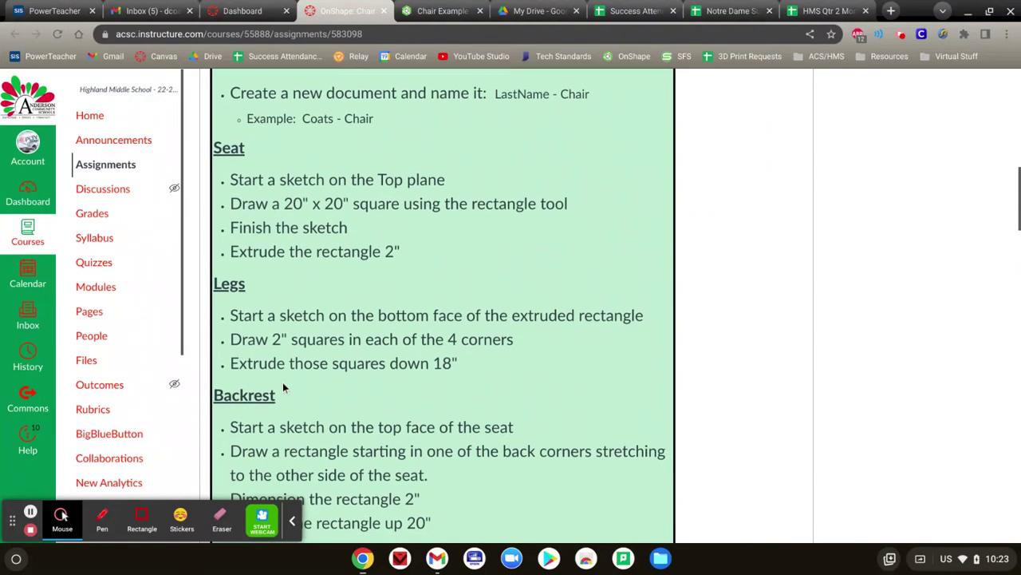
pyautogui.moveTo(302, 119); pyautogui.dragTo(373, 119)
pyautogui.click(392, 126)
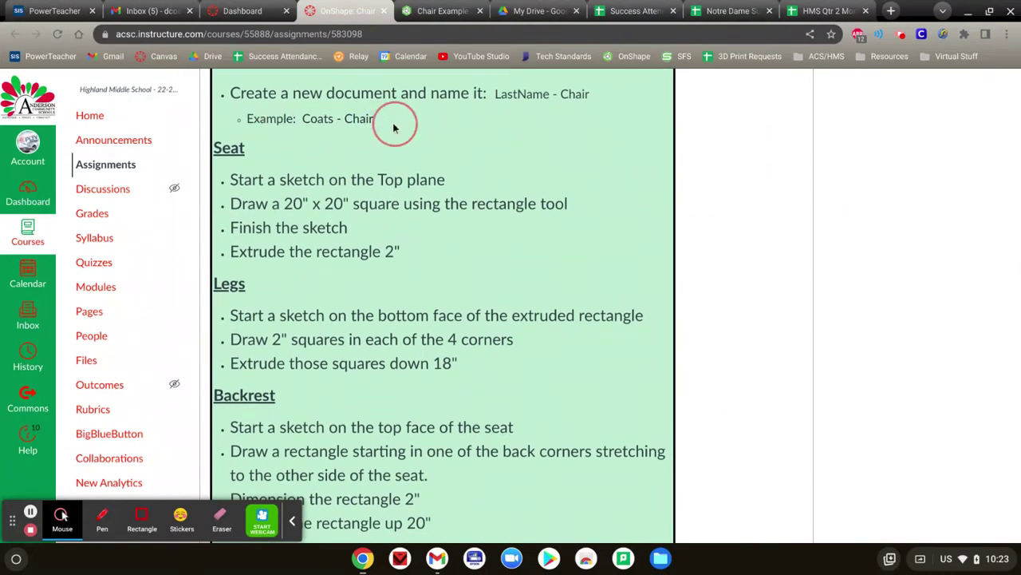
# Highlight the seat steps: Top plane, 20" x 20" square, finish sketch, extrude
pyautogui.moveTo(229, 184); pyautogui.dragTo(471, 205)
pyautogui.click(344, 202)
pyautogui.moveTo(269, 204); pyautogui.dragTo(390, 204)
pyautogui.moveTo(325, 228); pyautogui.dragTo(281, 228)
pyautogui.moveTo(352, 181); pyautogui.dragTo(460, 184)
pyautogui.click(383, 229)
pyautogui.moveTo(433, 250); pyautogui.dragTo(255, 239)
pyautogui.click(409, 212)
# In the Chair Example document, start a new sketch on the Top plane
pyautogui.click(435, 8)
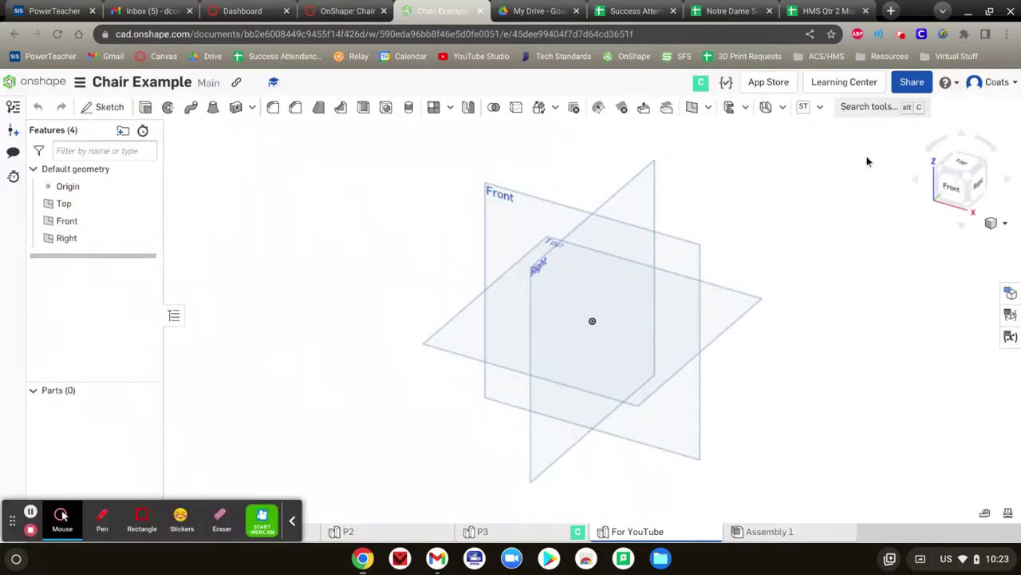
pyautogui.click(958, 163)
pyautogui.click(117, 112)
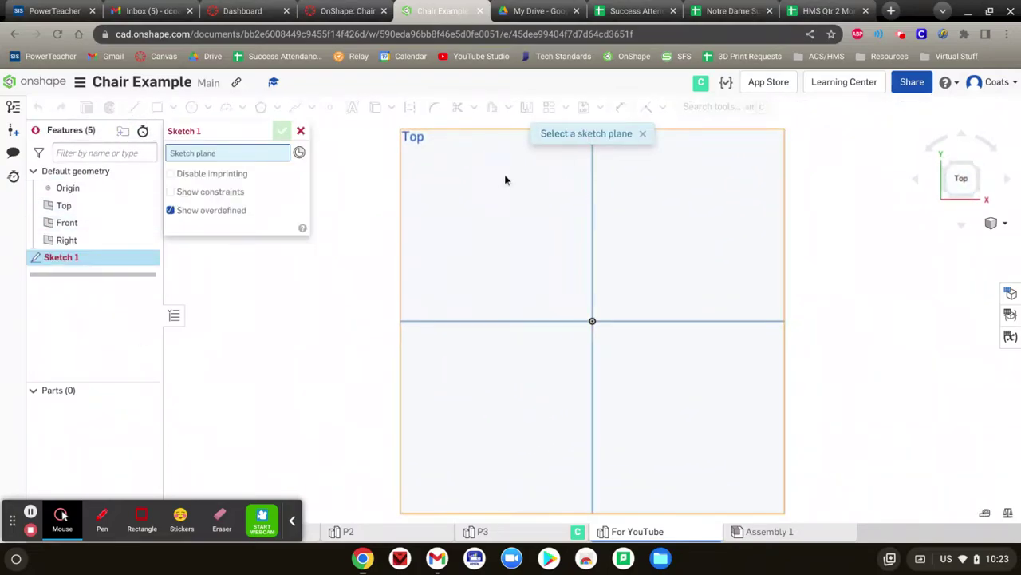
pyautogui.click(499, 233)
# Draw a 20 × 20 in rectangle and finish the seat sketch
pyautogui.click(157, 107)
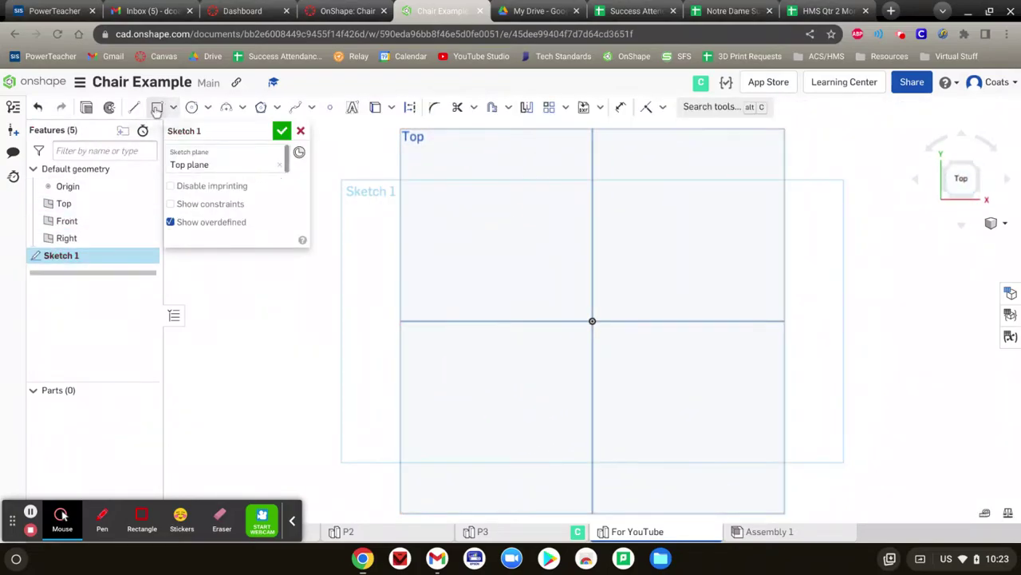
pyautogui.click(527, 258)
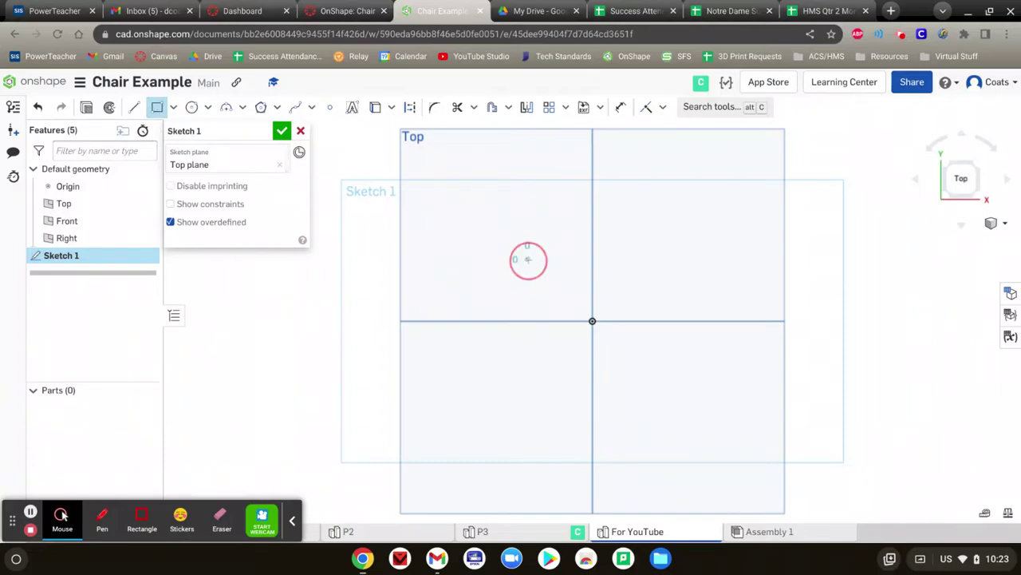
pyautogui.click(681, 402)
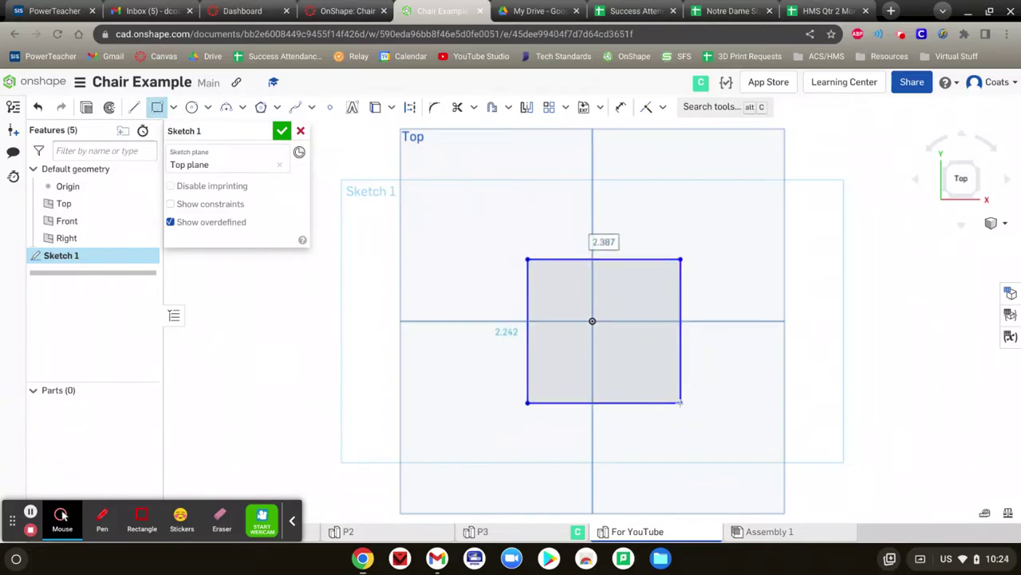
pyautogui.write('20')
pyautogui.press('Return')
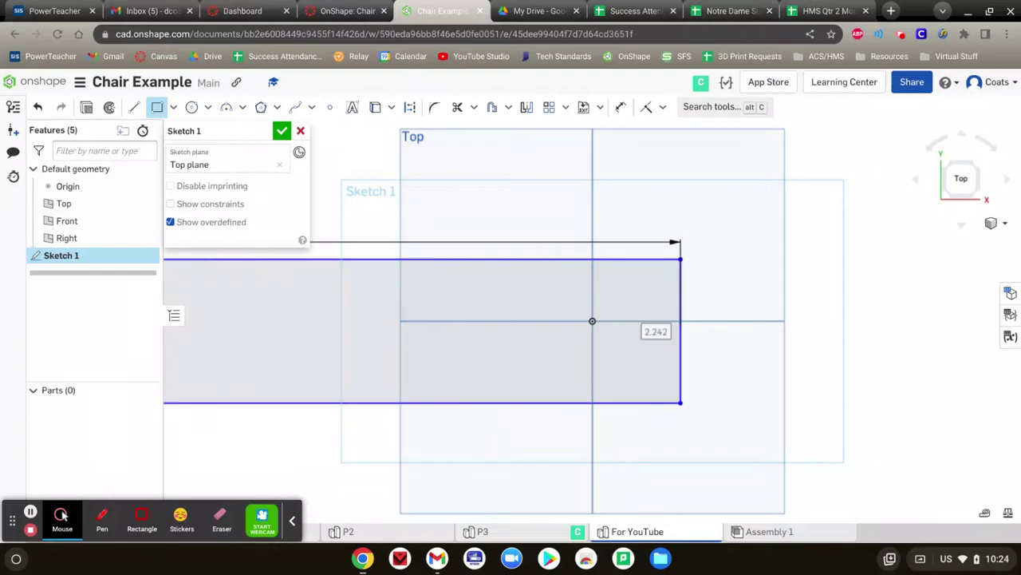
pyautogui.write('20')
pyautogui.press('Return')
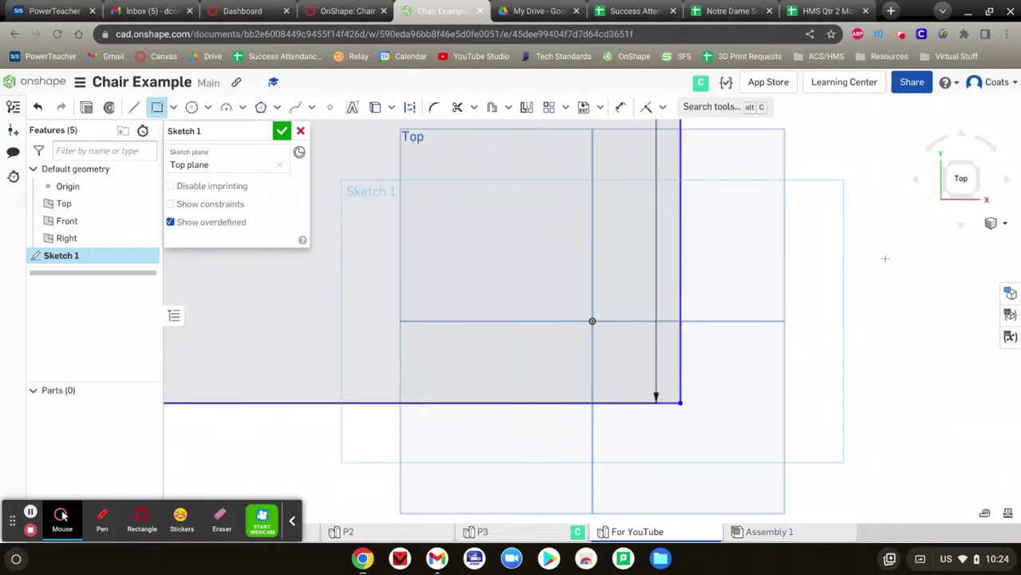
pyautogui.click(961, 178)
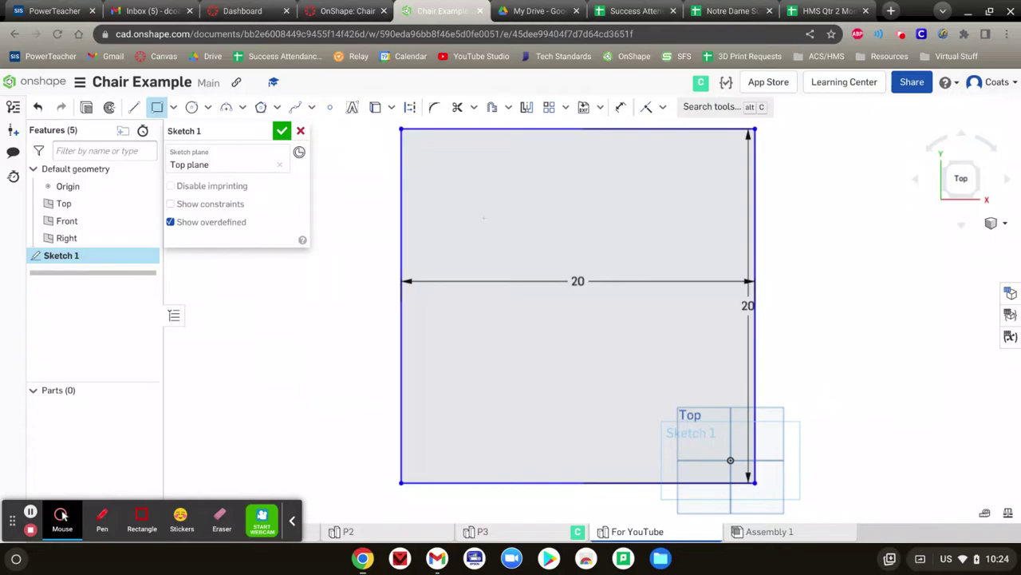
pyautogui.click(282, 133)
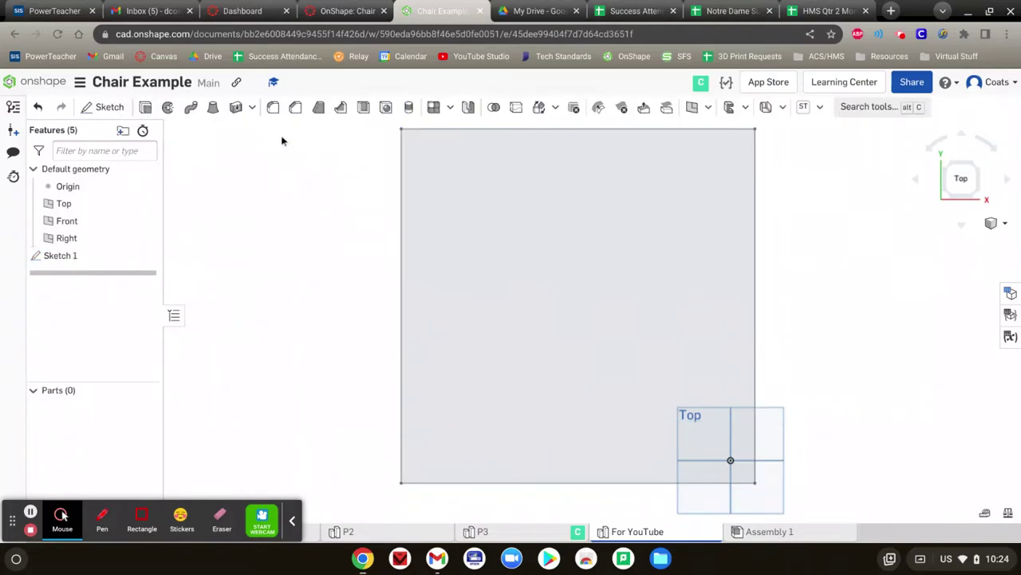
# Extrude the square sketch region into a solid seat plate after checking the extrude instruction
pyautogui.click(144, 110)
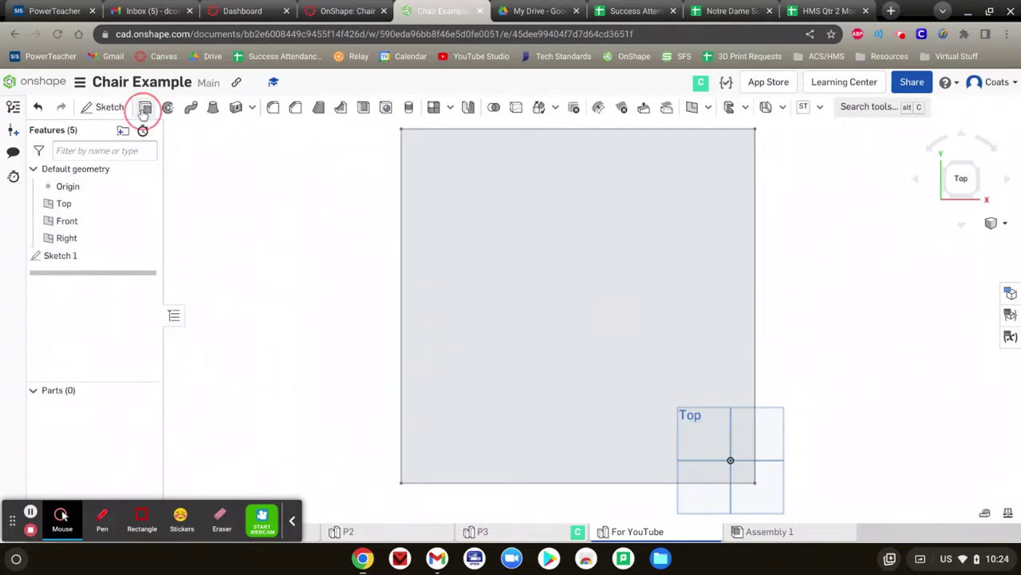
pyautogui.click(513, 238)
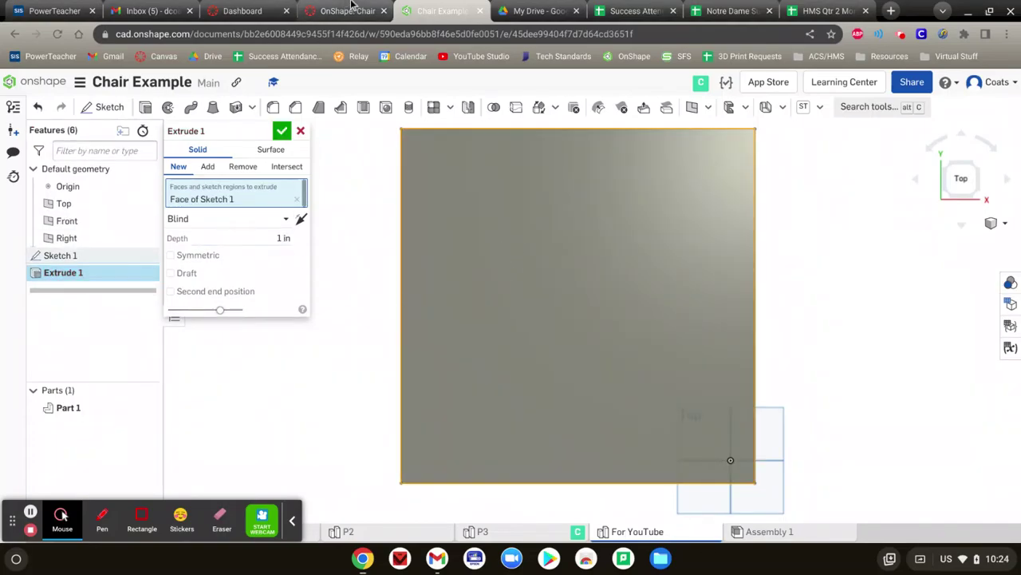
pyautogui.click(343, 10)
pyautogui.moveTo(412, 251); pyautogui.dragTo(298, 251)
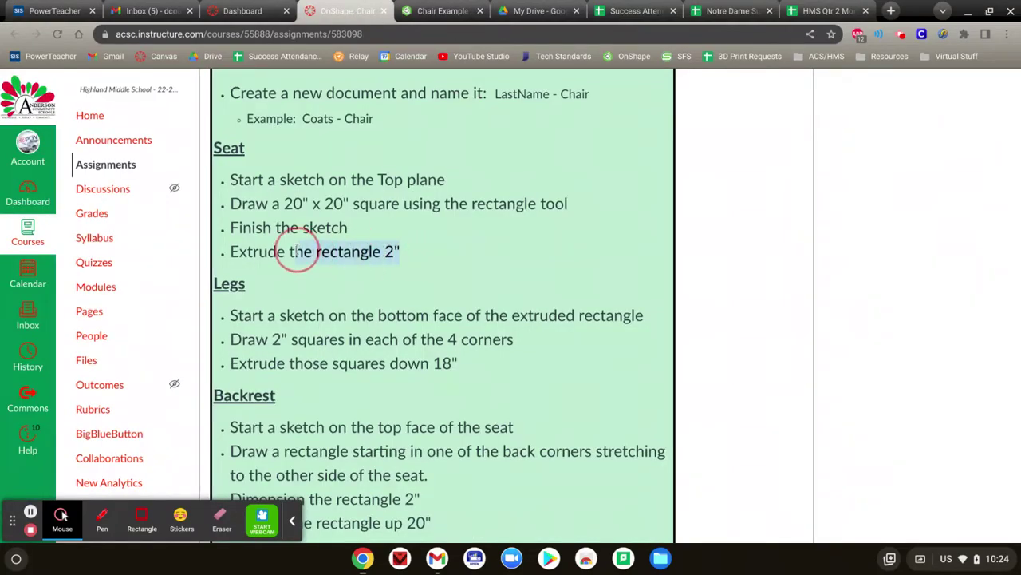
pyautogui.click(416, 10)
pyautogui.click(267, 239)
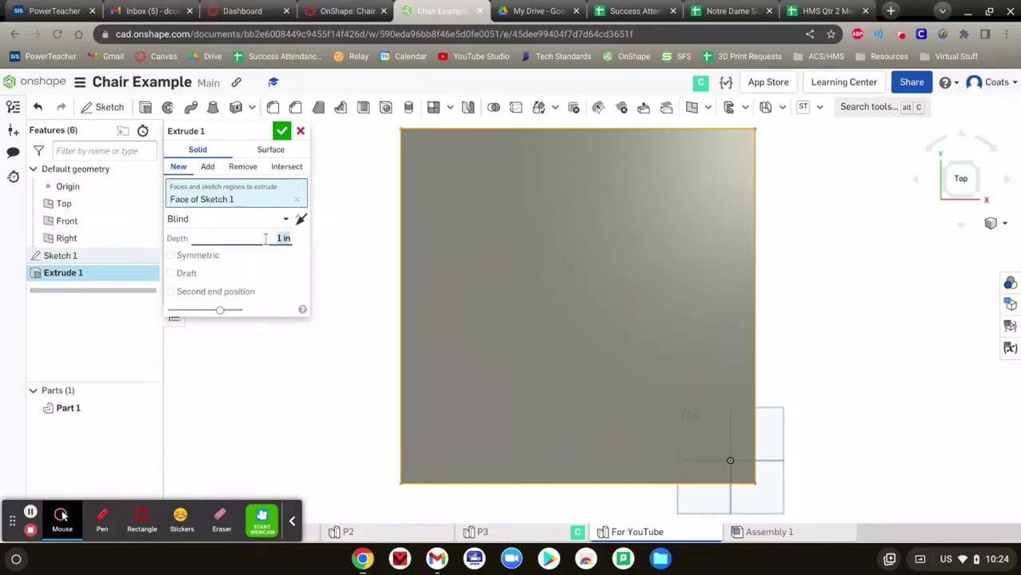
pyautogui.click(282, 130)
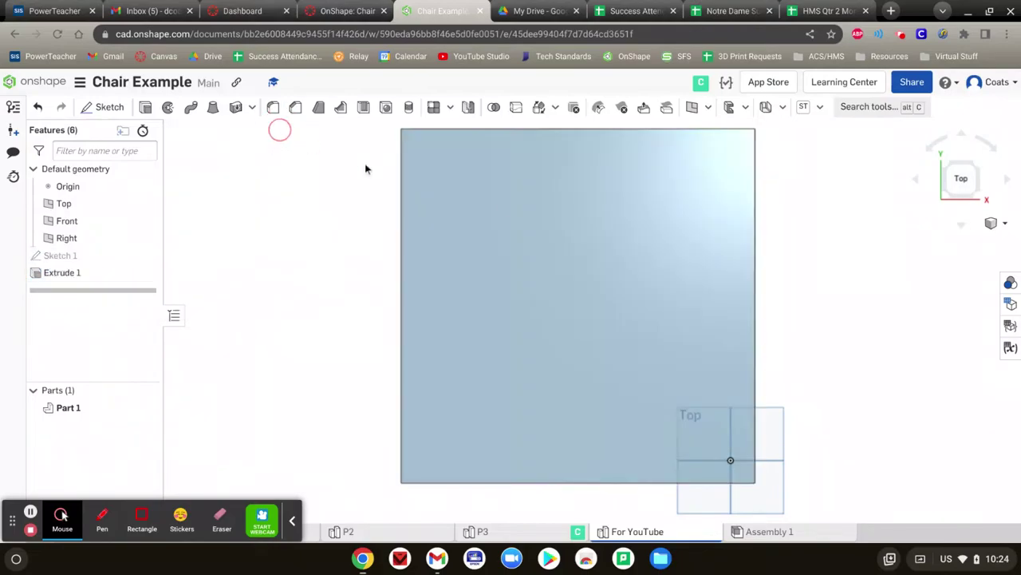
# Inspect the seat plate in isometric view, then go back to the Canvas instructions
pyautogui.moveTo(950, 292); pyautogui.dragTo(947, 266, button='right')
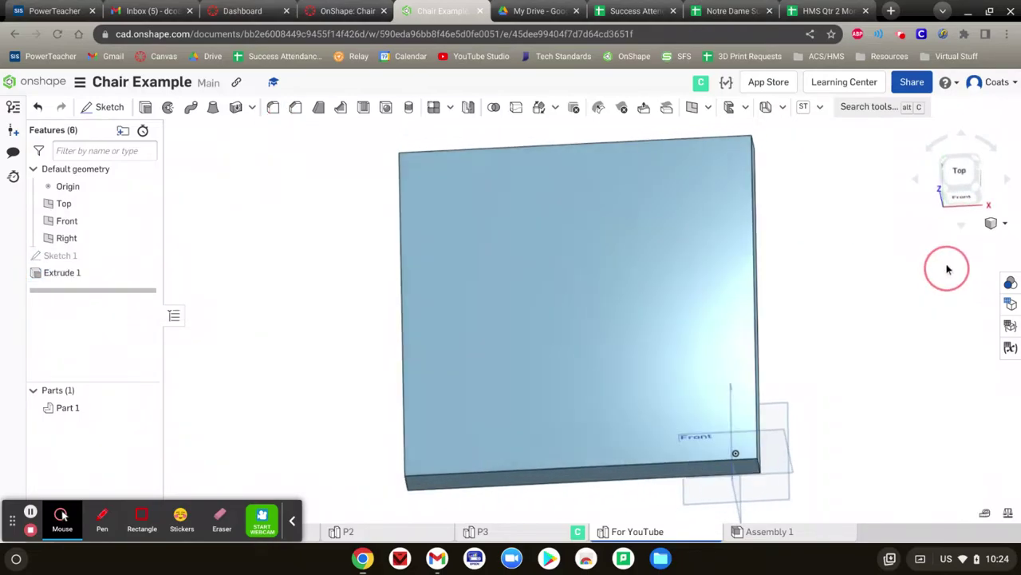
pyautogui.click(994, 222)
pyautogui.click(991, 241)
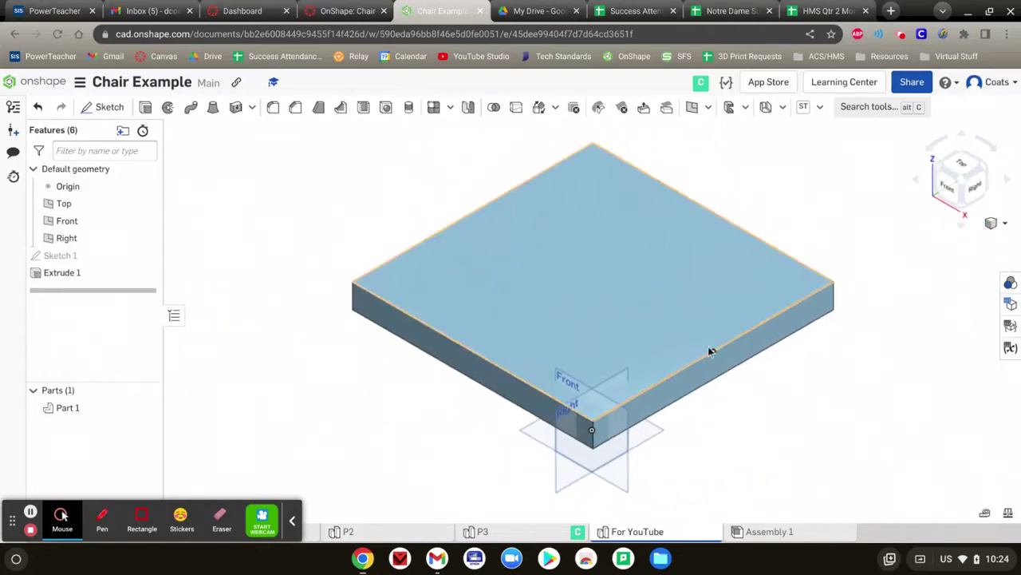
pyautogui.moveTo(694, 465); pyautogui.dragTo(733, 462, button='right')
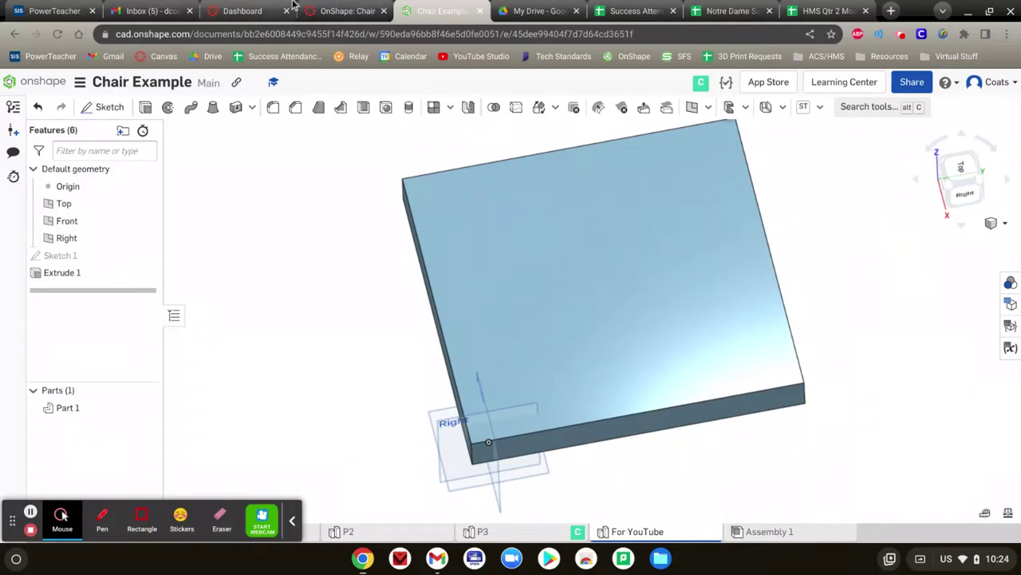
pyautogui.click(320, 5)
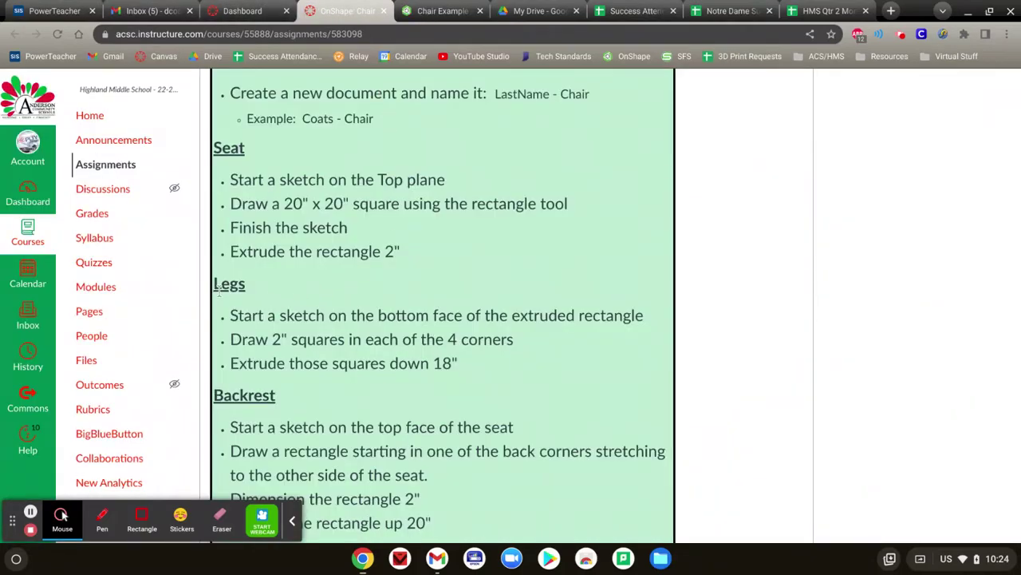
pyautogui.moveTo(236, 315); pyautogui.dragTo(646, 317)
pyautogui.scroll(-1, 533, 336)
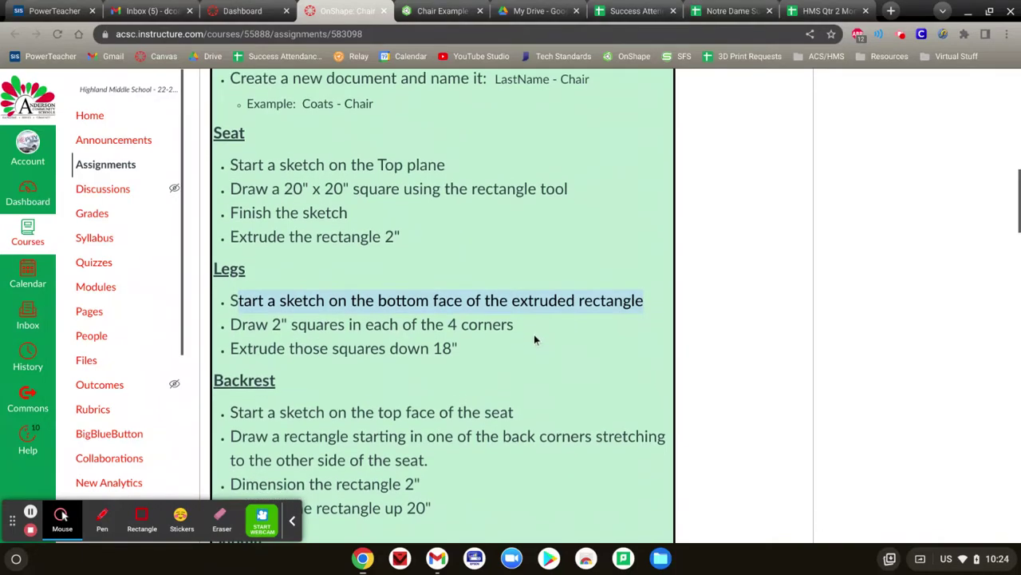
pyautogui.moveTo(466, 345)
pyautogui.mouseDown()
pyautogui.moveTo(330, 348)
pyautogui.moveTo(232, 324)
pyautogui.mouseUp()
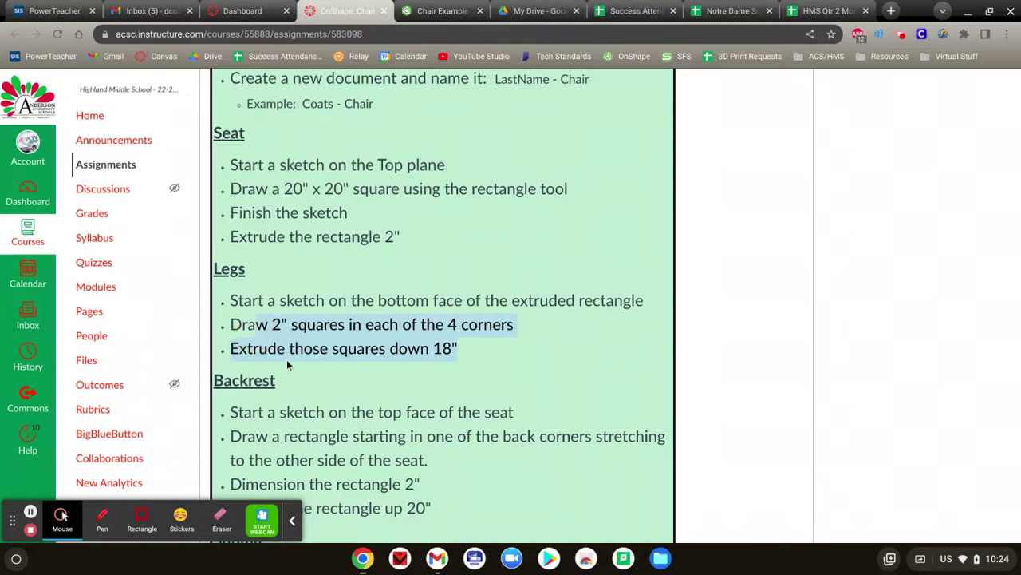
pyautogui.click(442, 214)
pyautogui.click(439, 10)
pyautogui.moveTo(884, 175); pyautogui.dragTo(971, 182, button='right')
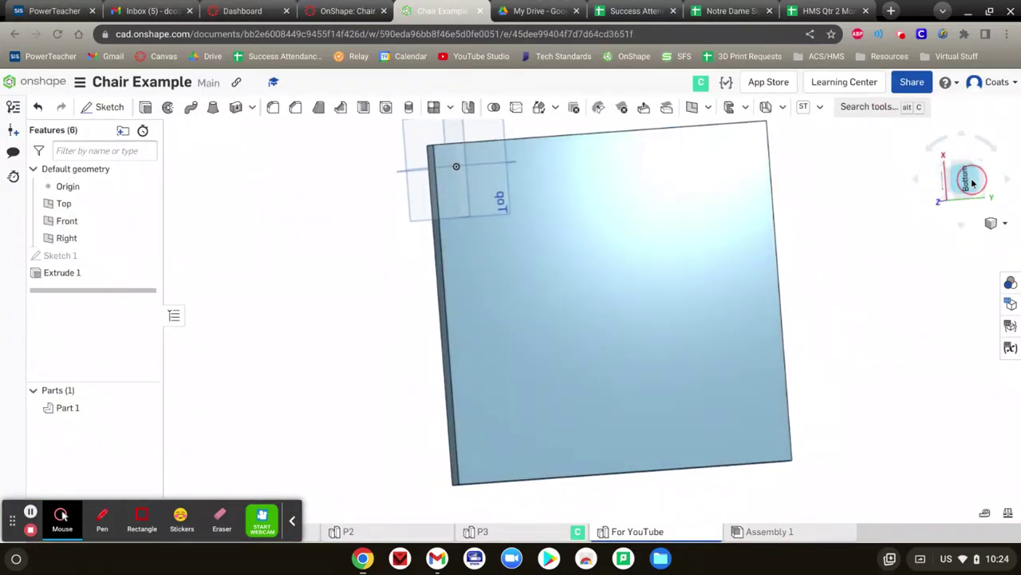
# Start a sketch on the seat's bottom face and draw the first 2 × 2 in corner square
pyautogui.click(972, 182)
pyautogui.click(109, 107)
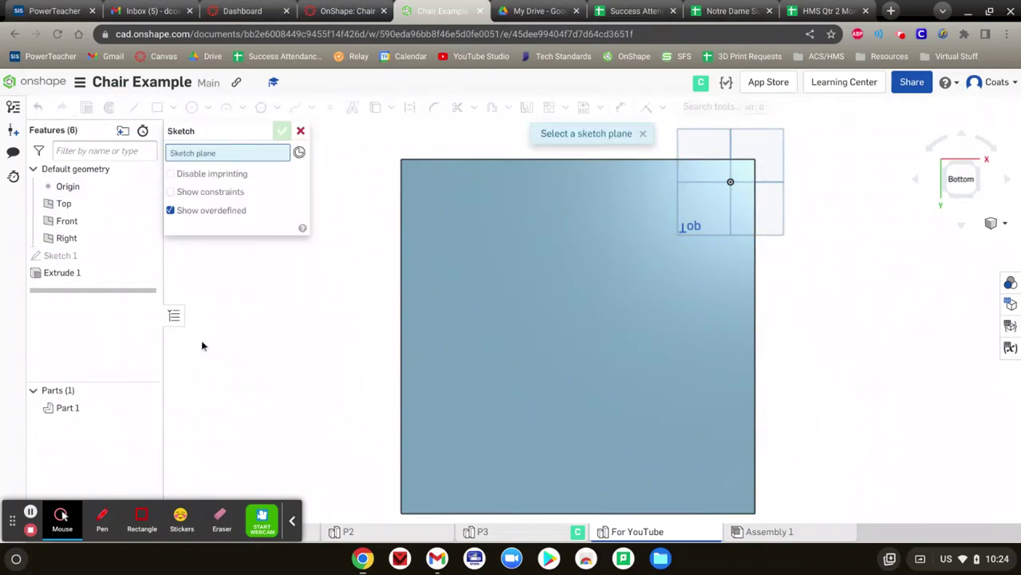
pyautogui.click(526, 328)
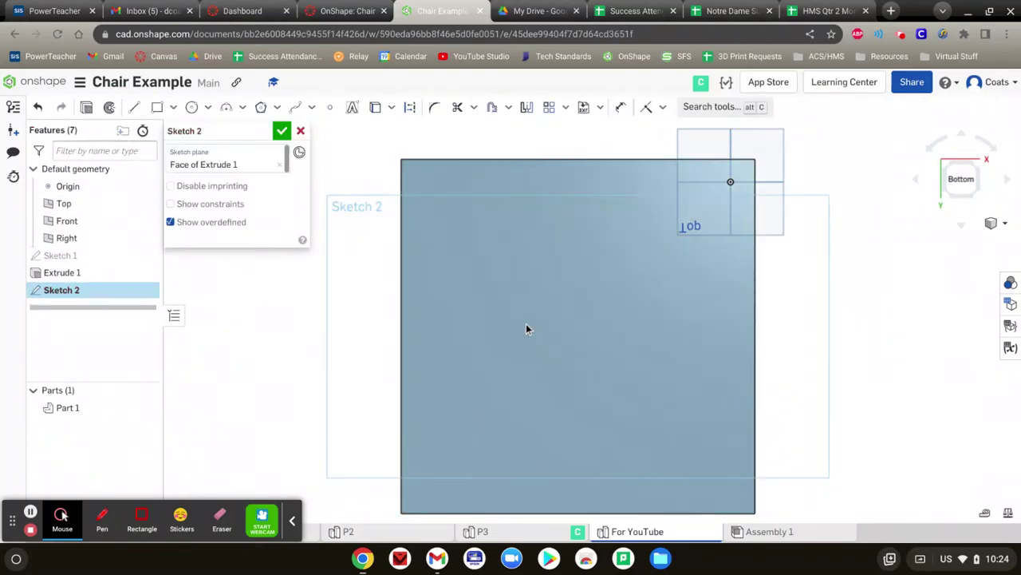
pyautogui.click(156, 109)
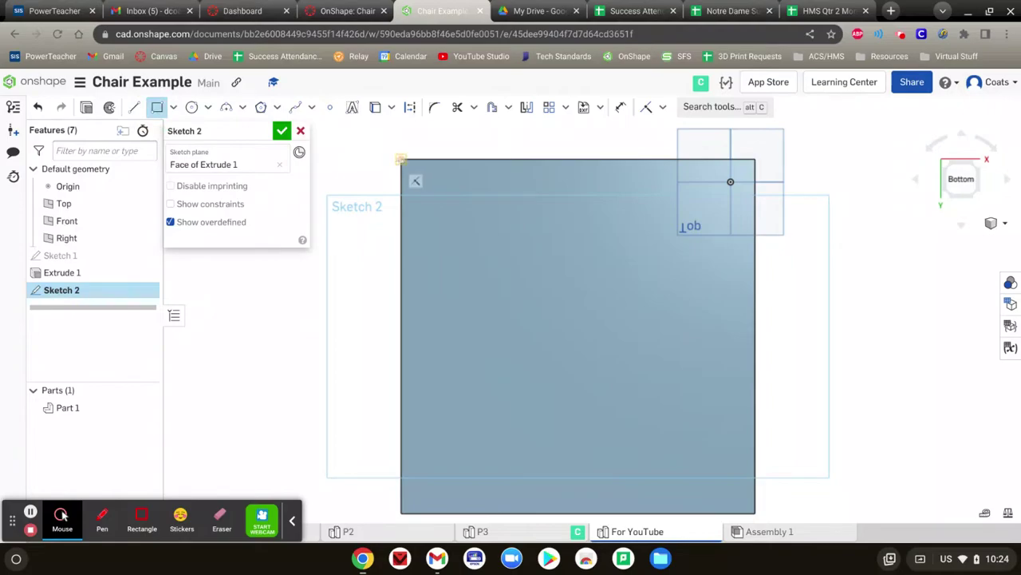
pyautogui.click(402, 160)
pyautogui.write('2')
pyautogui.press('Return')
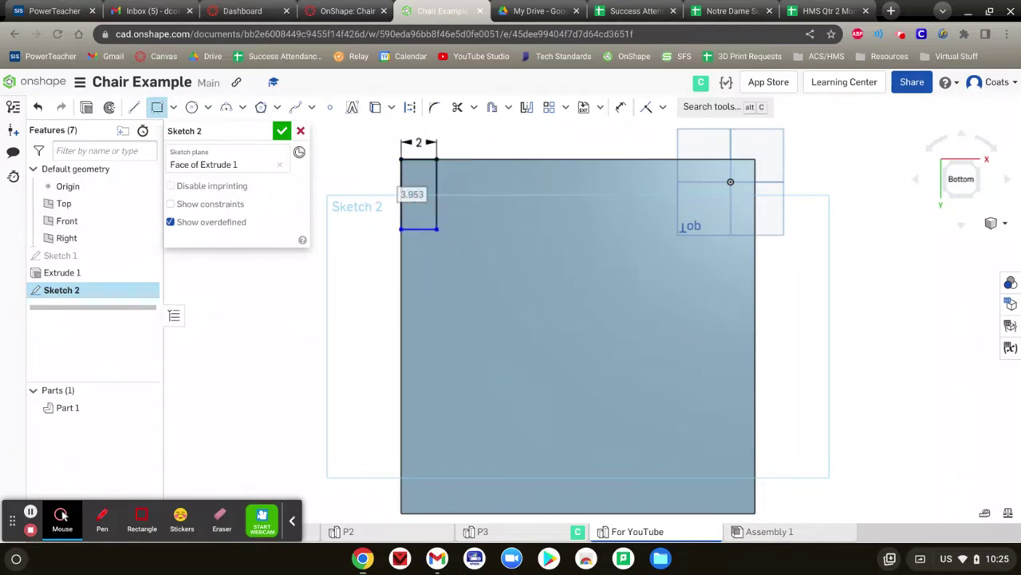
pyautogui.write('2')
pyautogui.press('Return')
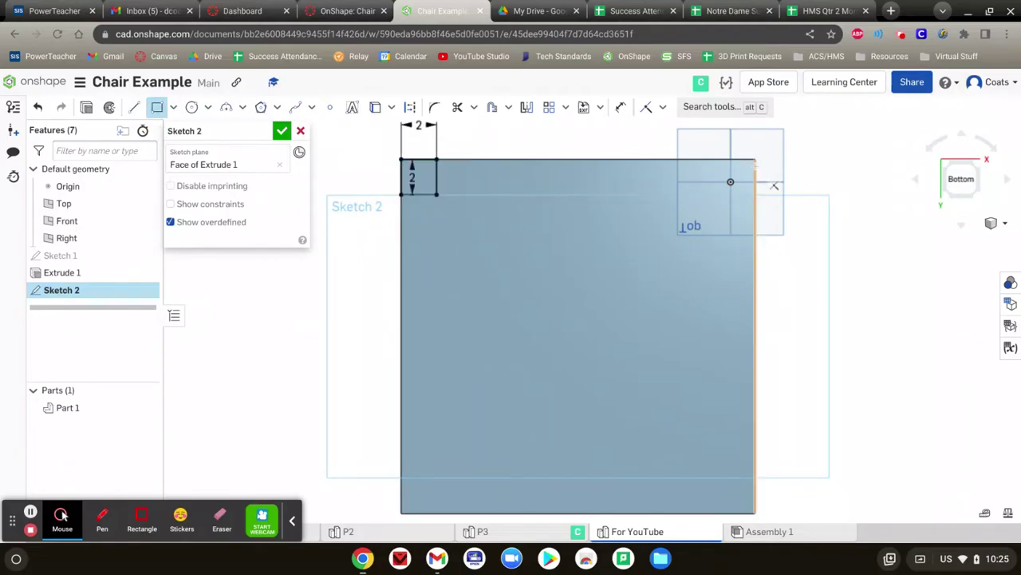
# Draw 2 × 2 in squares at the top-right and bottom-left corners
pyautogui.click(755, 160)
pyautogui.write('2')
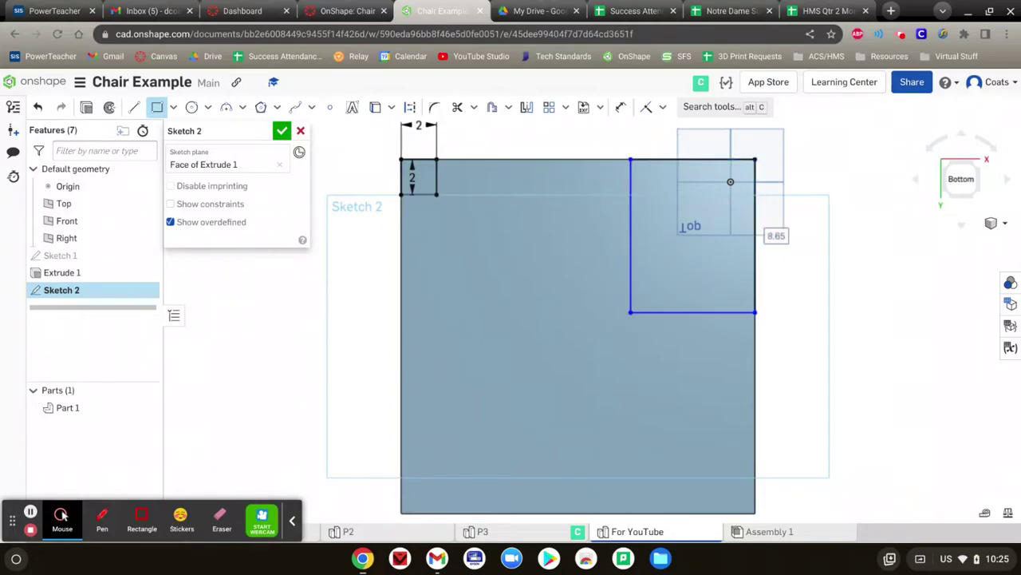
pyautogui.press('Return')
pyautogui.write('2')
pyautogui.press('Return')
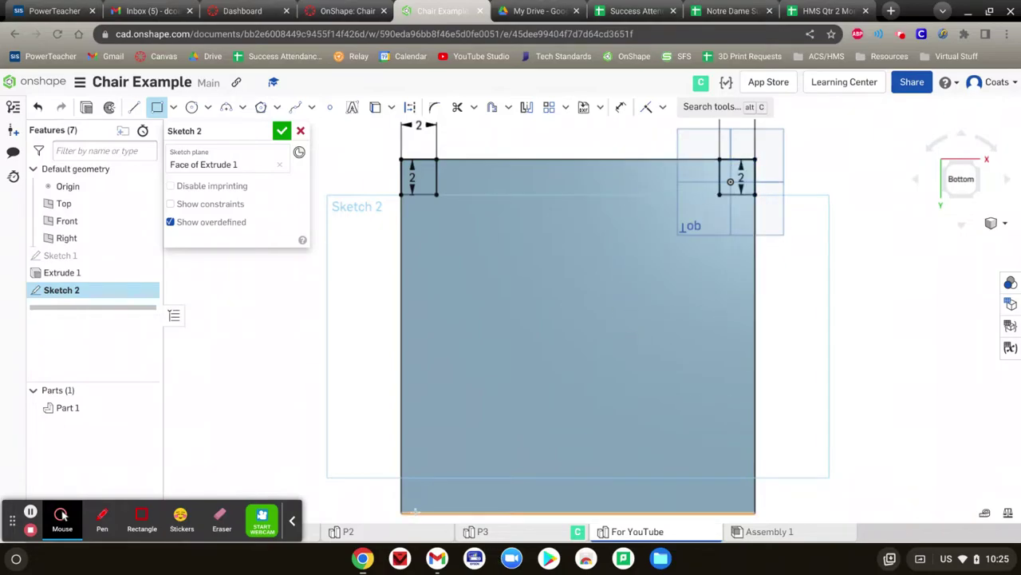
pyautogui.click(470, 422)
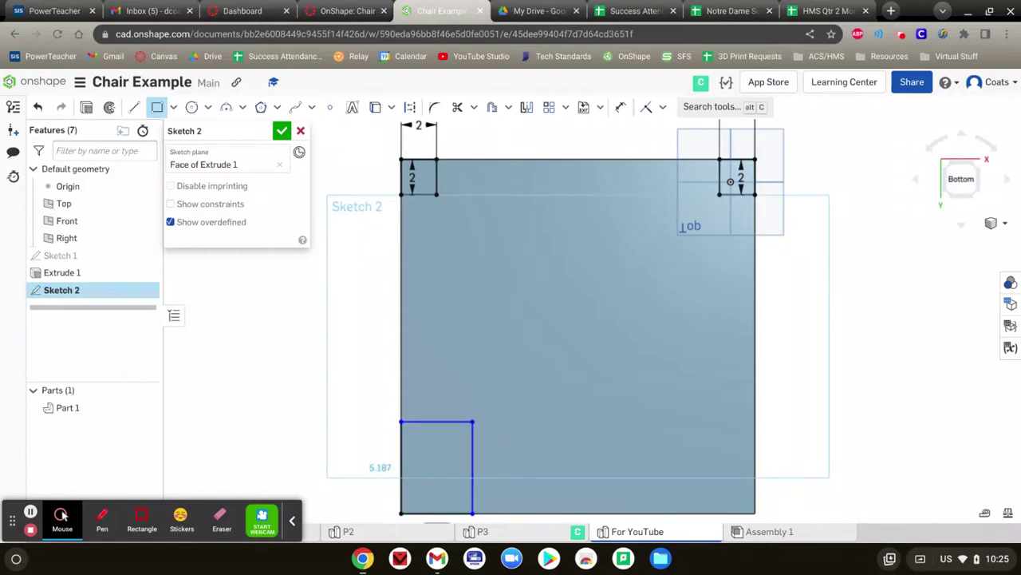
pyautogui.write('2')
pyautogui.press('Return')
pyautogui.write('2')
pyautogui.press('Return')
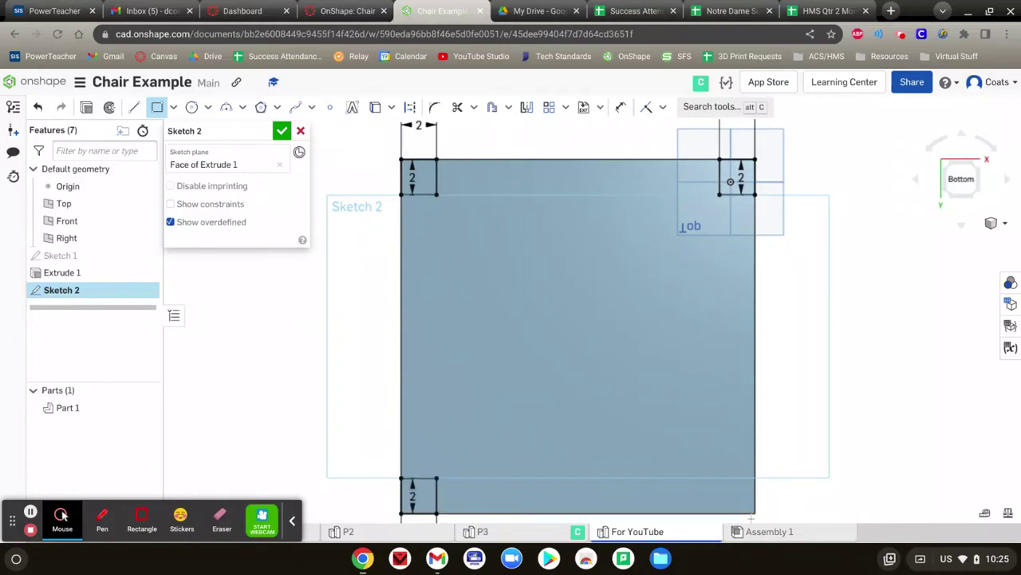
# Draw the bottom-right 2 × 2 in square and finish the leg sketch
pyautogui.click(754, 510)
pyautogui.click(620, 373)
pyautogui.write('2')
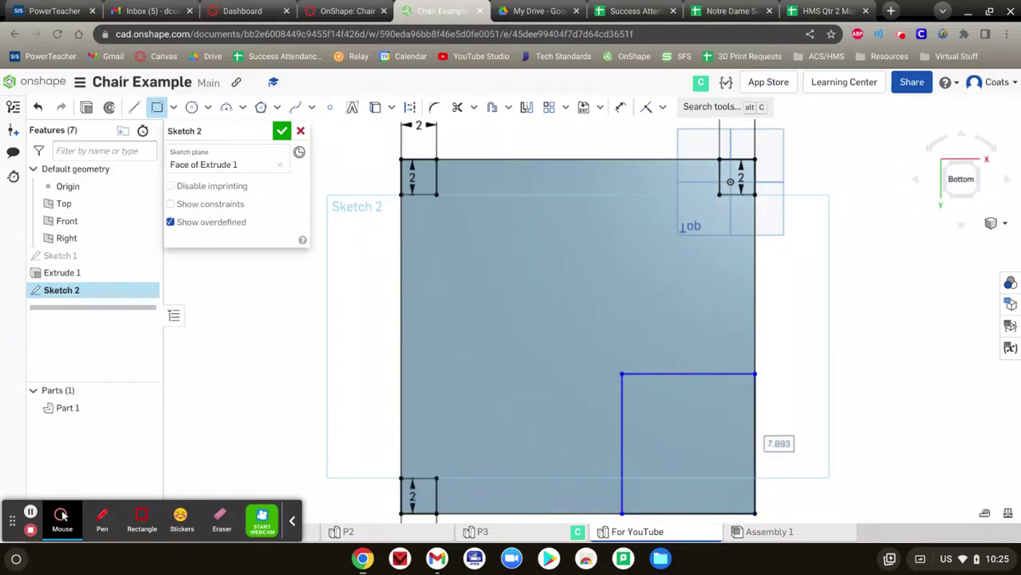
pyautogui.press('Return')
pyautogui.write('2')
pyautogui.press('Return')
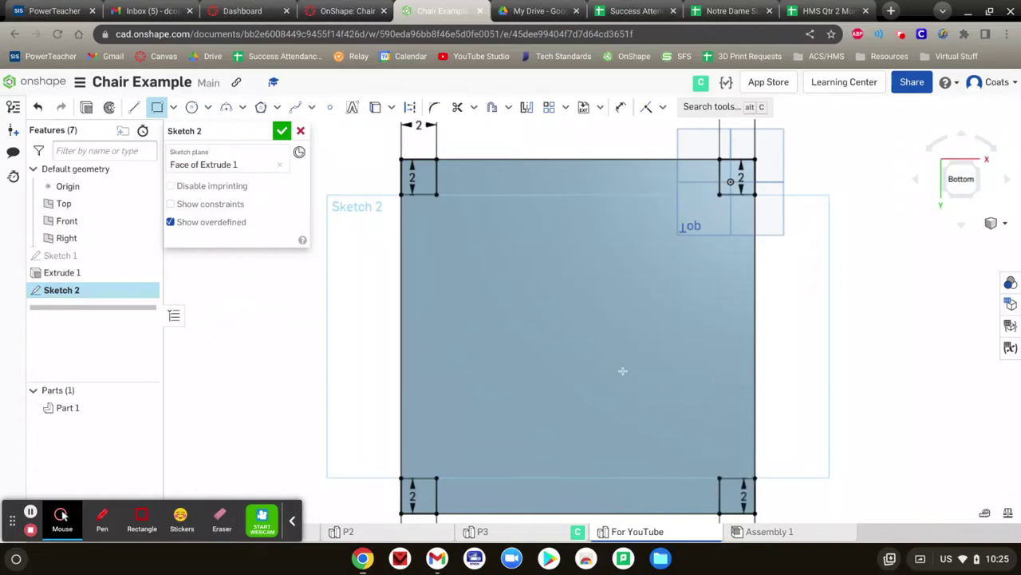
pyautogui.click(282, 132)
# Extrude the four Sketch 2 squares 18 in into legs and view them isometrically
pyautogui.click(145, 109)
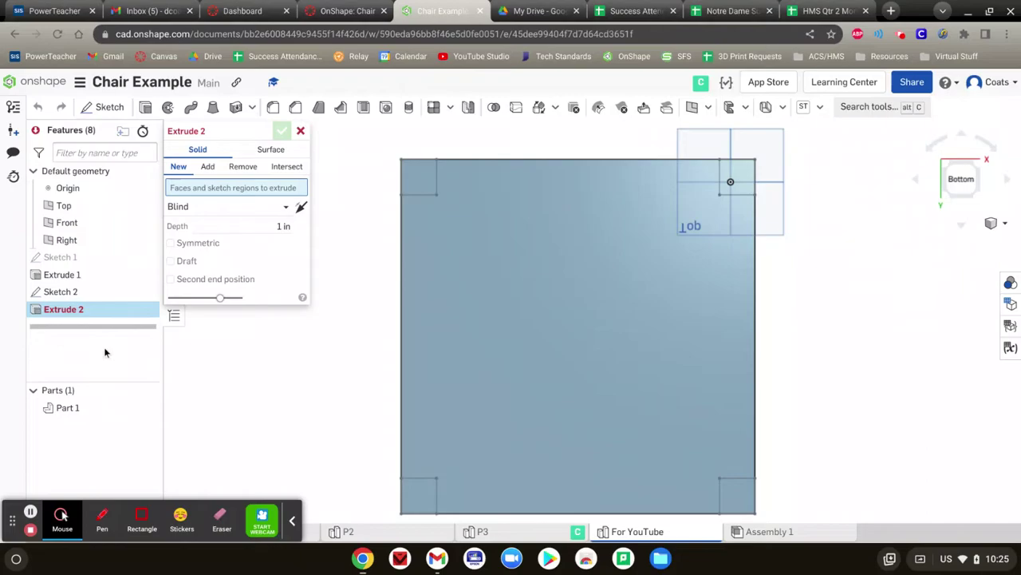
pyautogui.click(82, 294)
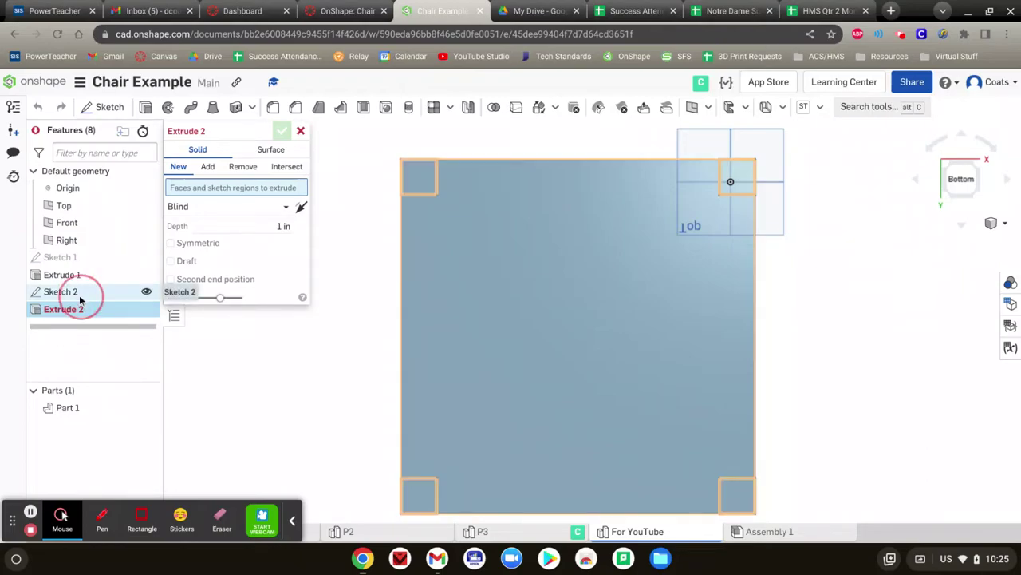
pyautogui.click(245, 238)
pyautogui.write('16')
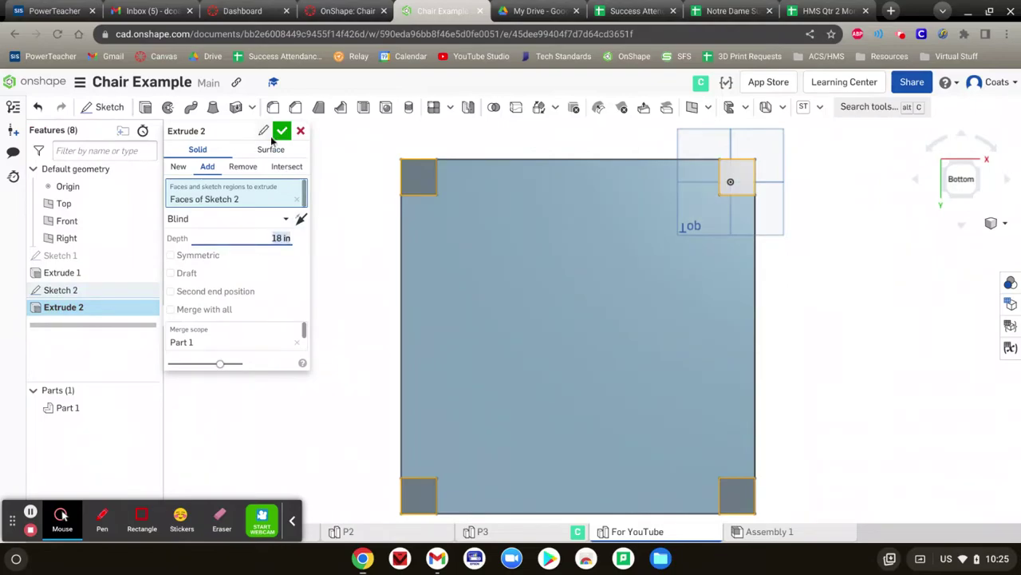
pyautogui.click(281, 131)
pyautogui.moveTo(318, 243); pyautogui.dragTo(317, 263, button='right')
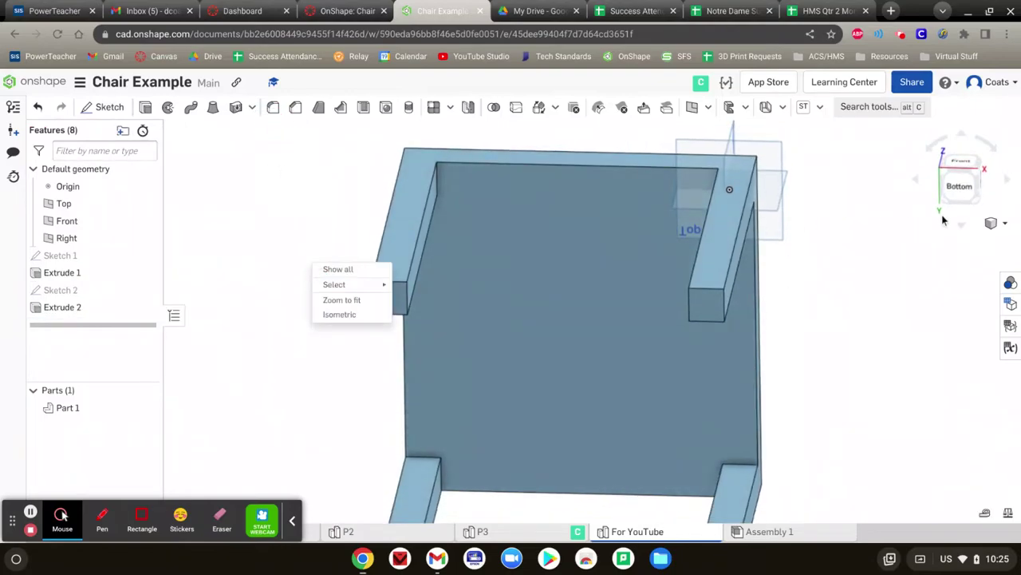
pyautogui.click(1003, 226)
pyautogui.click(917, 237)
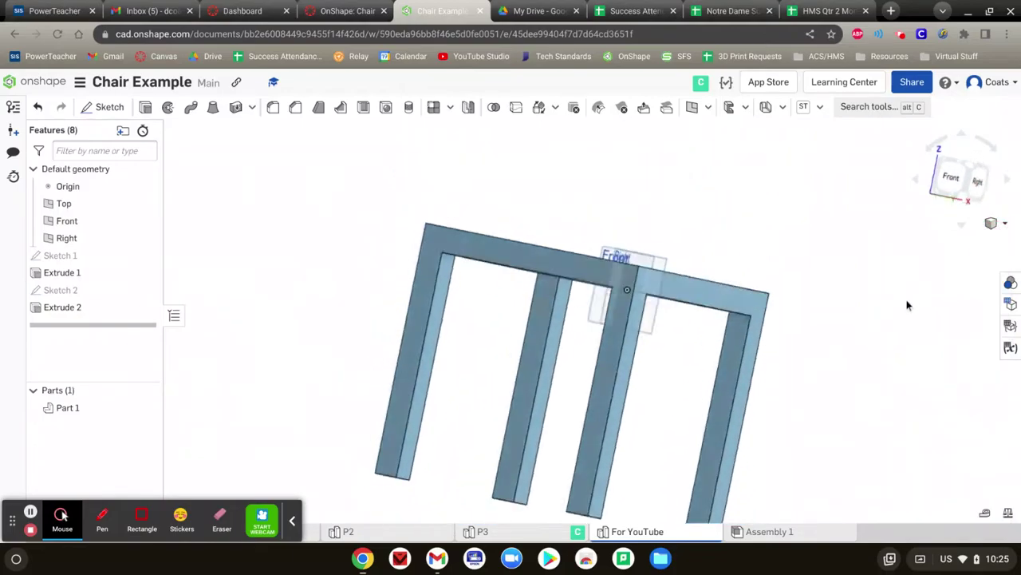
pyautogui.moveTo(855, 349); pyautogui.dragTo(873, 321, button='right')
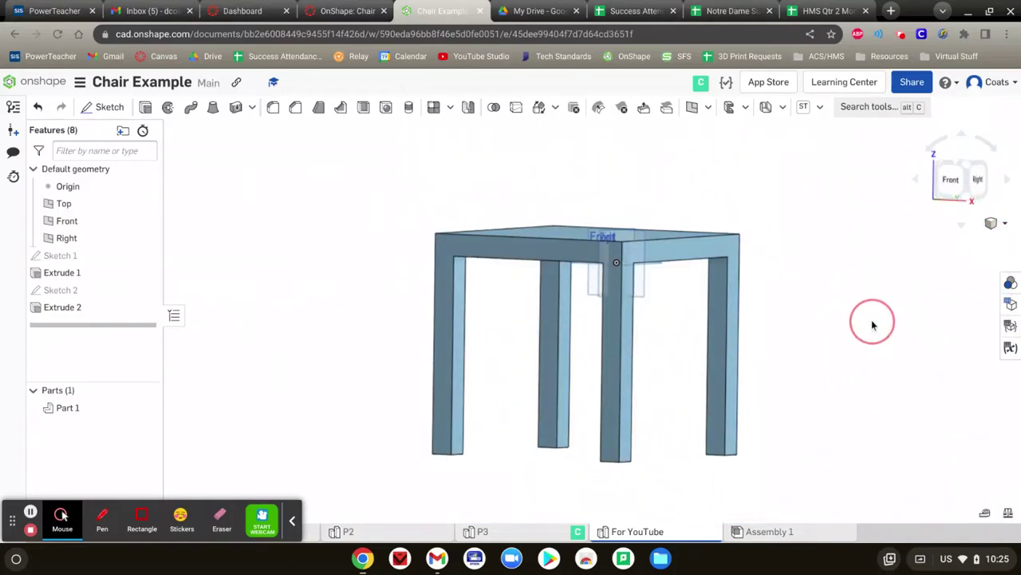
# Review the backrest sketch instruction in Canvas, then return to Chair Example
pyautogui.click(331, 10)
pyautogui.scroll(-2, 332, 292)
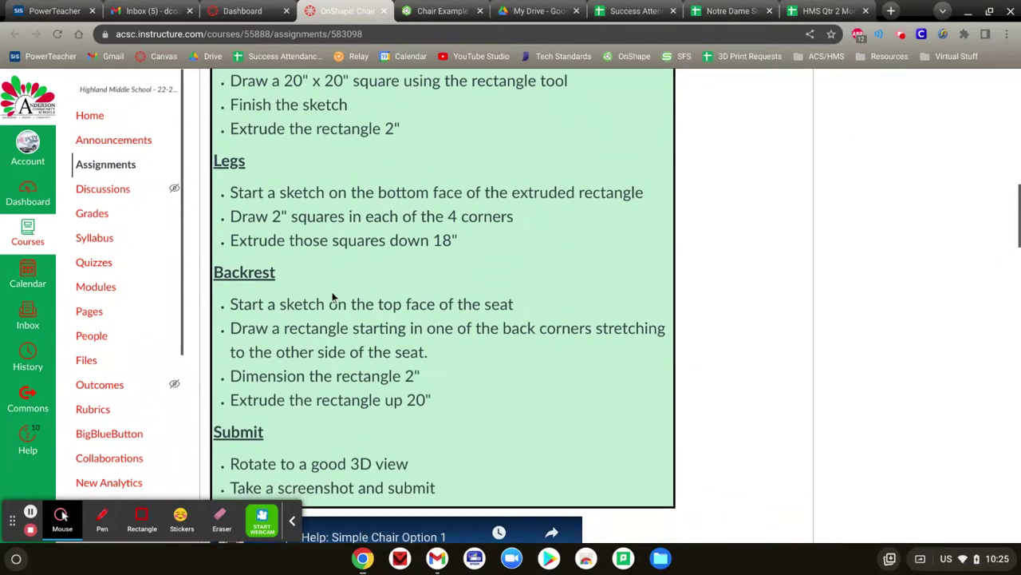
pyautogui.moveTo(252, 266); pyautogui.dragTo(497, 267)
pyautogui.click(497, 266)
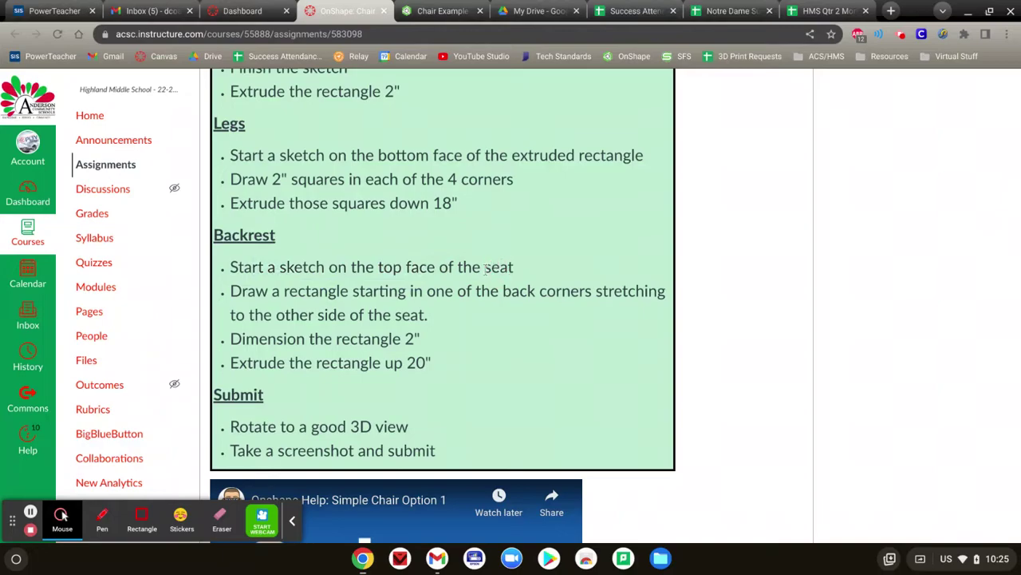
pyautogui.click(470, 9)
# Switch to the top view and start Sketch 3 on the seat's top face
pyautogui.moveTo(871, 280); pyautogui.dragTo(876, 312, button='right')
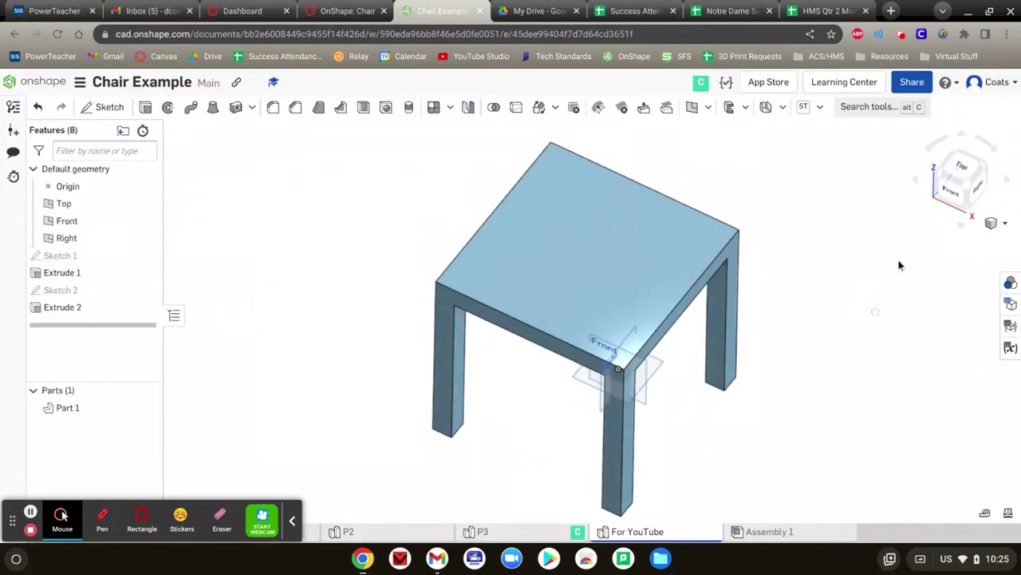
pyautogui.click(960, 166)
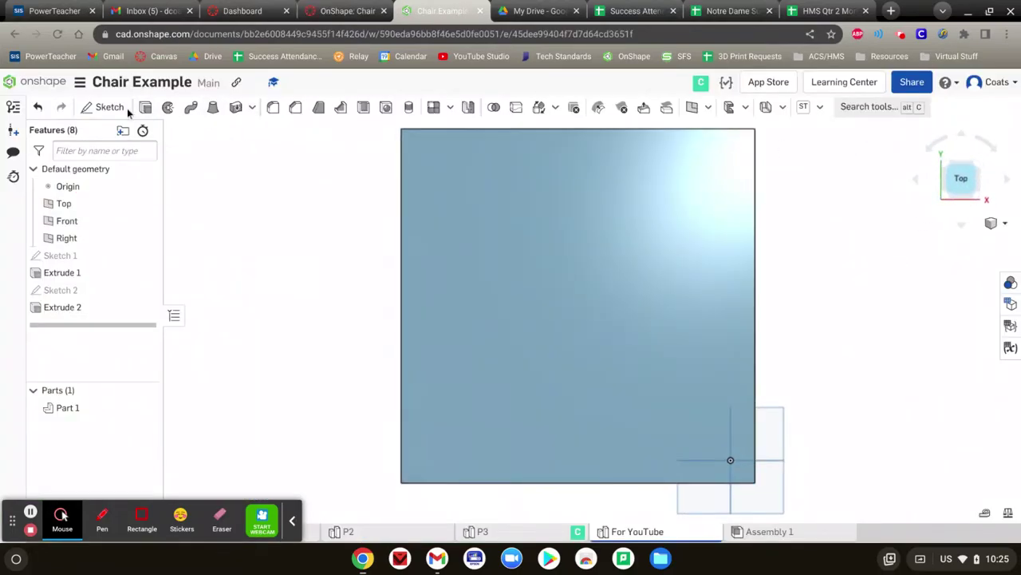
pyautogui.click(102, 107)
pyautogui.click(599, 298)
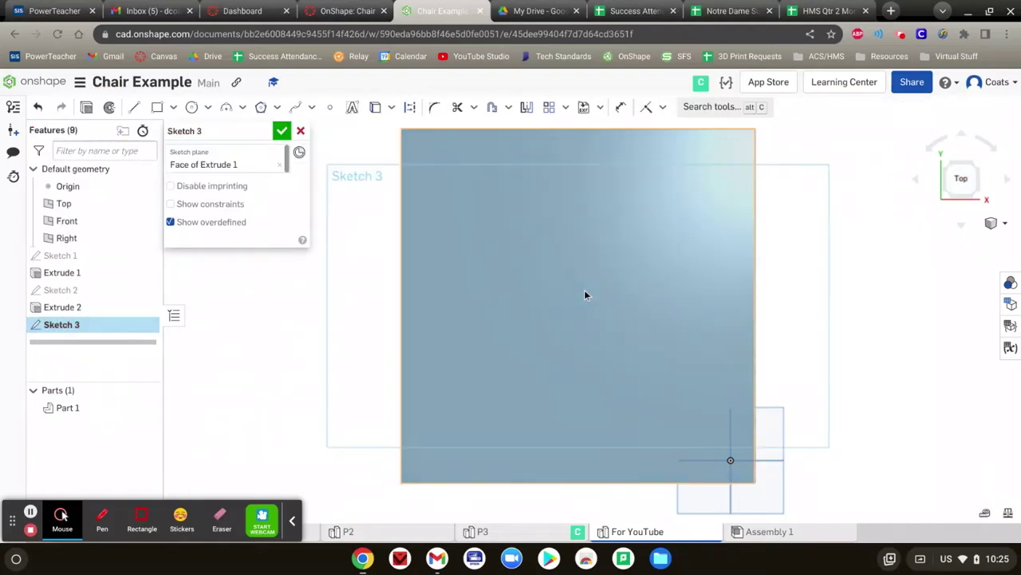
pyautogui.click(347, 11)
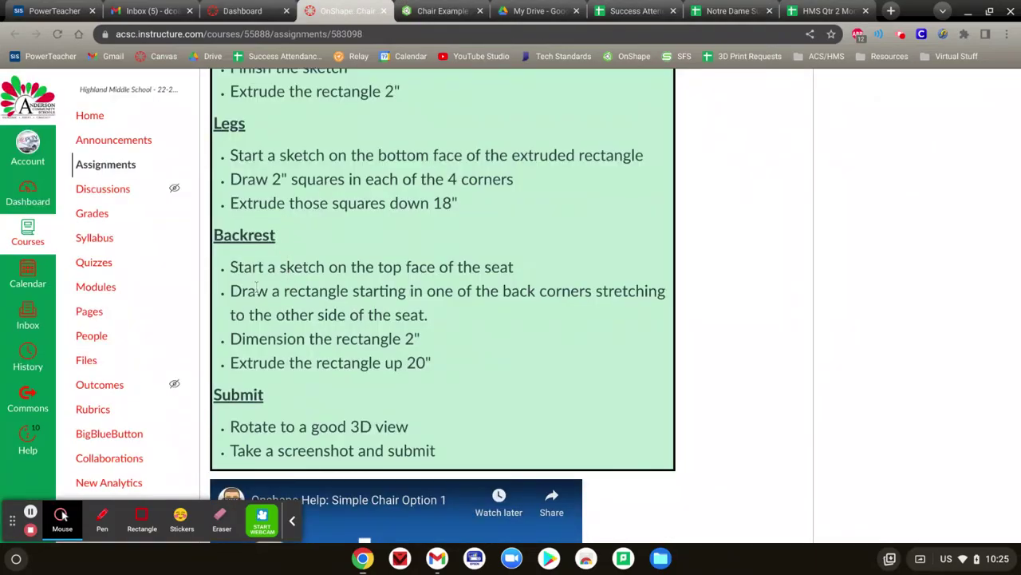
# Highlight the Canvas instruction for drawing the backrest rectangle
pyautogui.moveTo(230, 293); pyautogui.dragTo(651, 292)
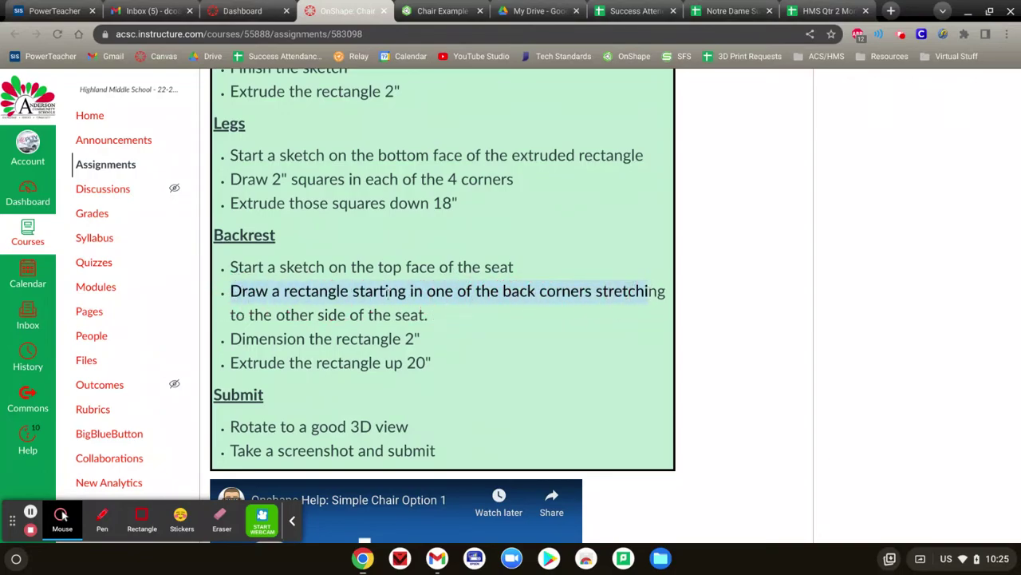
pyautogui.click(343, 339)
# Draw a 2 in deep rectangle across the seat's back edge and finish Sketch 3
pyautogui.click(428, 8)
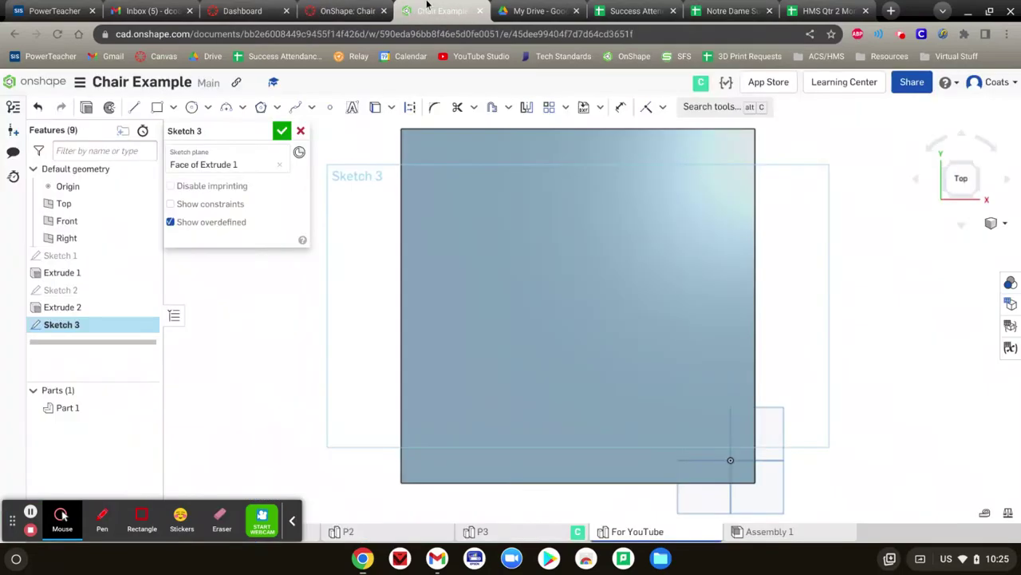
pyautogui.click(157, 107)
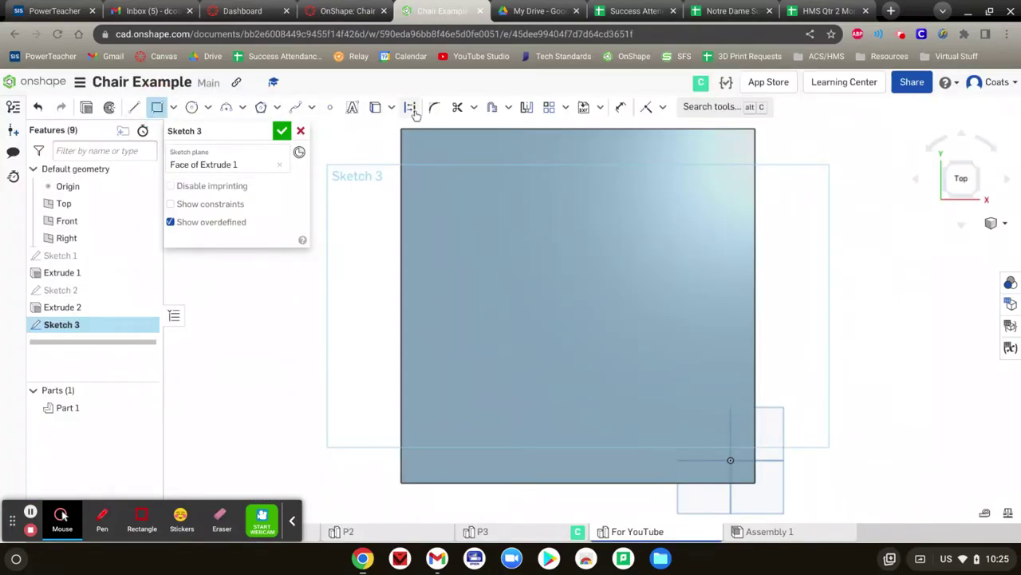
pyautogui.click(401, 128)
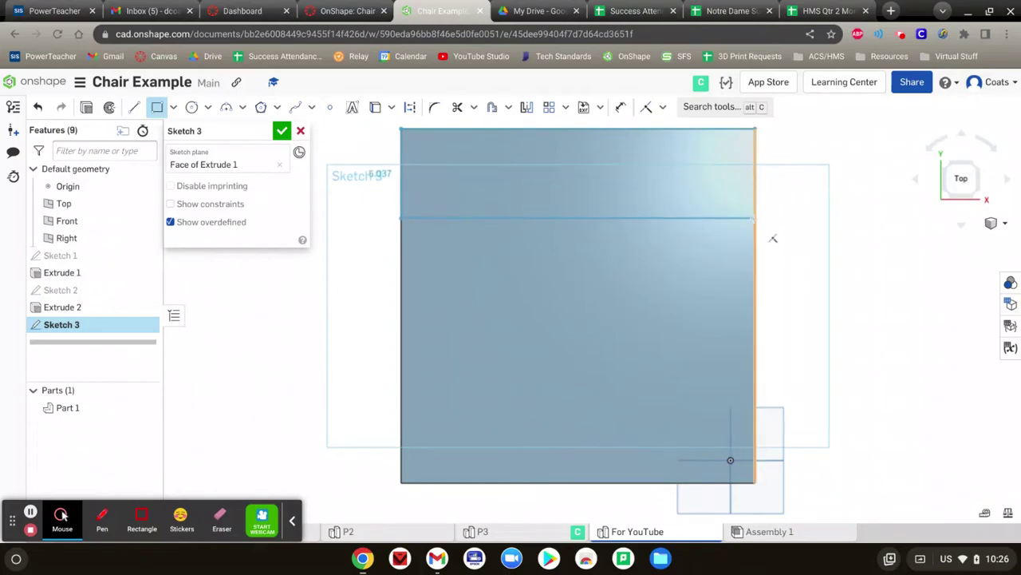
pyautogui.click(754, 218)
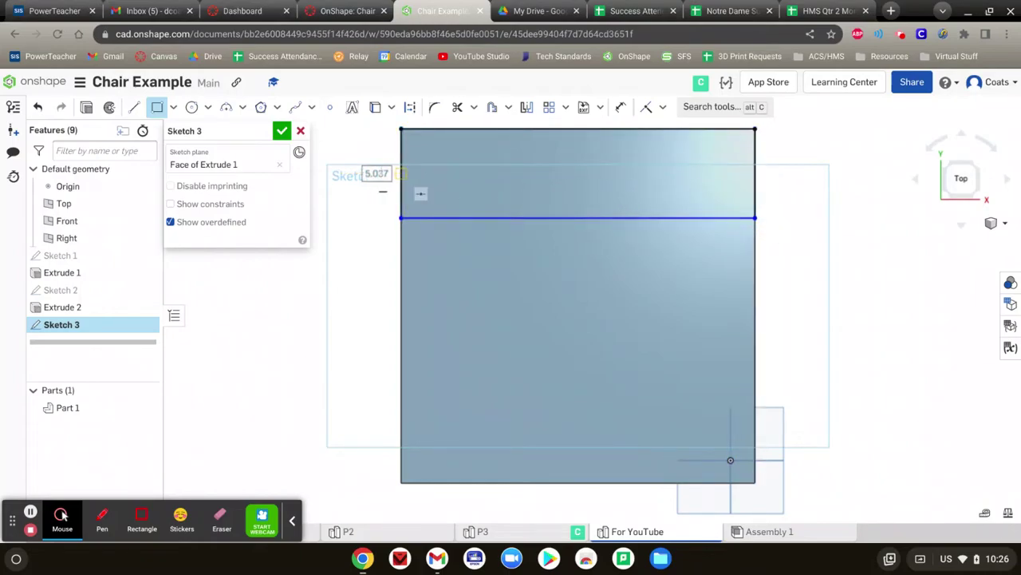
pyautogui.write('2')
pyautogui.press('Return')
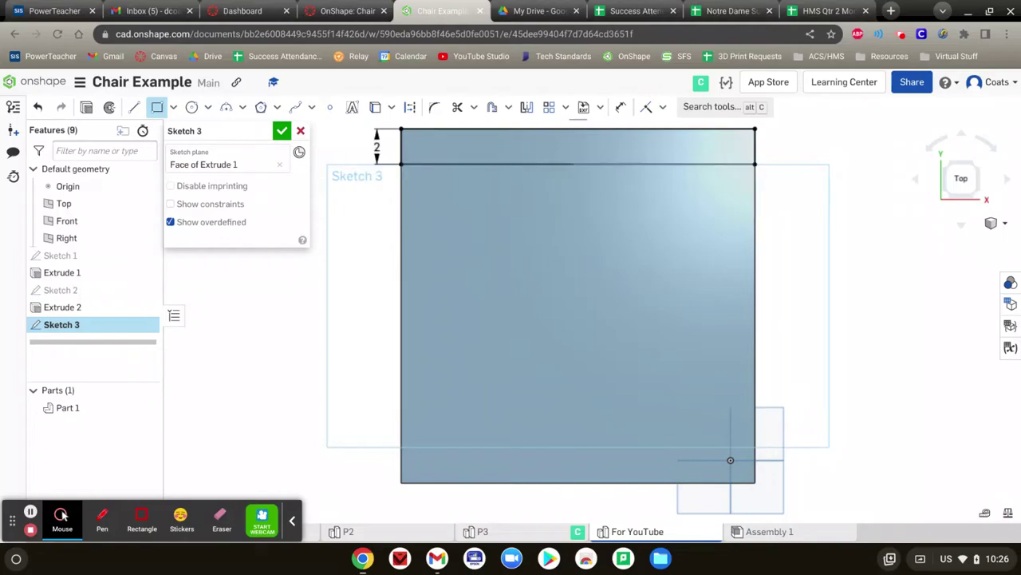
pyautogui.click(282, 131)
# Review the extrude-up-20 instruction in Canvas and return to Chair Example
pyautogui.click(361, 8)
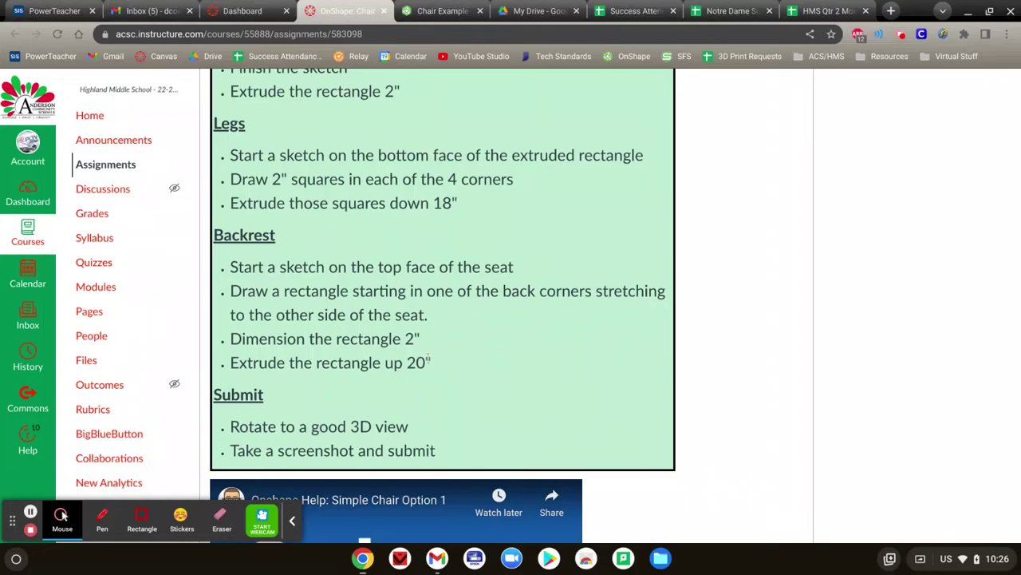
pyautogui.moveTo(409, 365); pyautogui.dragTo(231, 364)
pyautogui.click(441, 10)
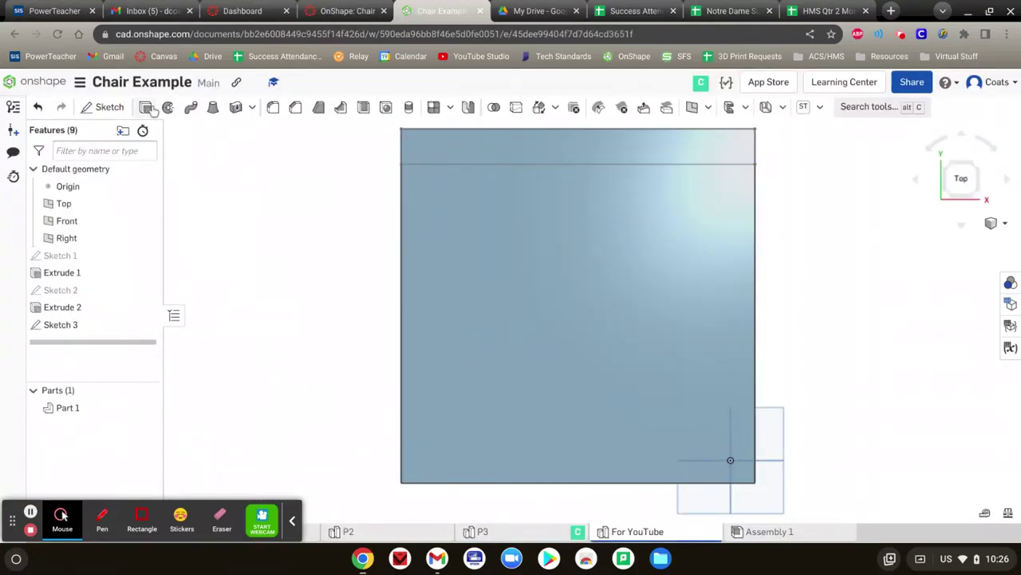
# Extrude the Sketch 3 back strip 20 in upward and view the finished chair isometrically
pyautogui.click(213, 107)
pyautogui.click(480, 143)
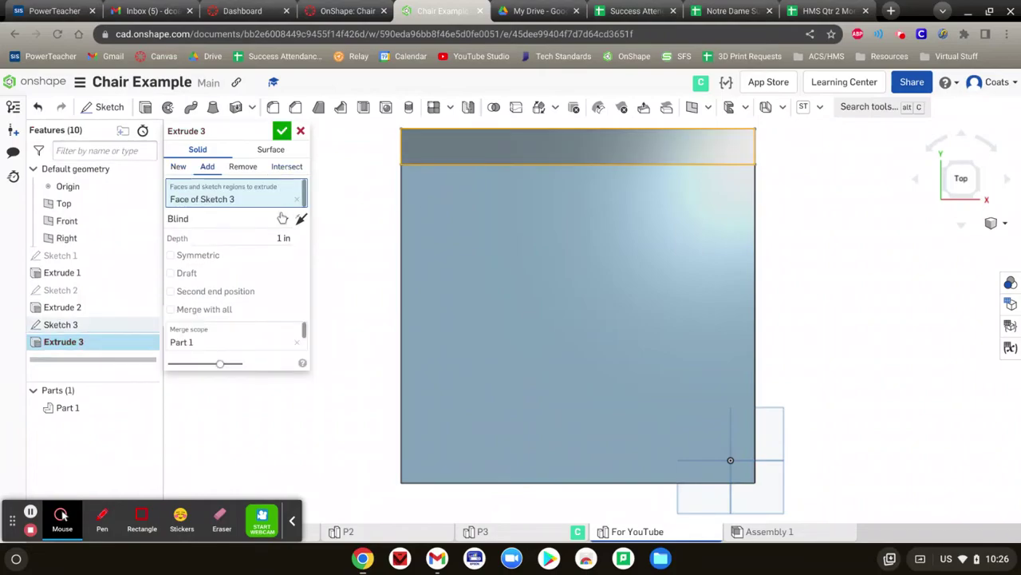
pyautogui.click(258, 244)
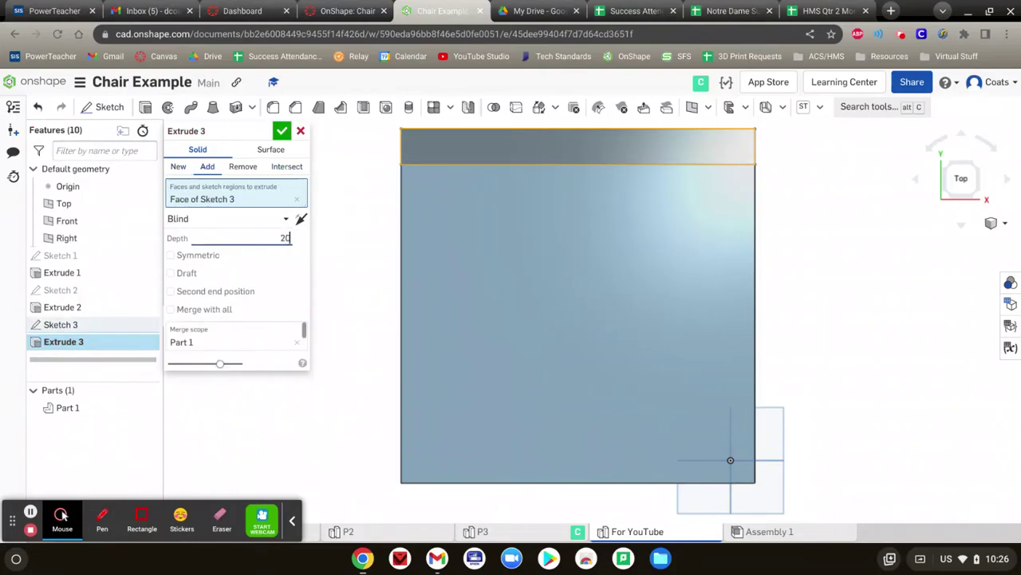
pyautogui.click(281, 130)
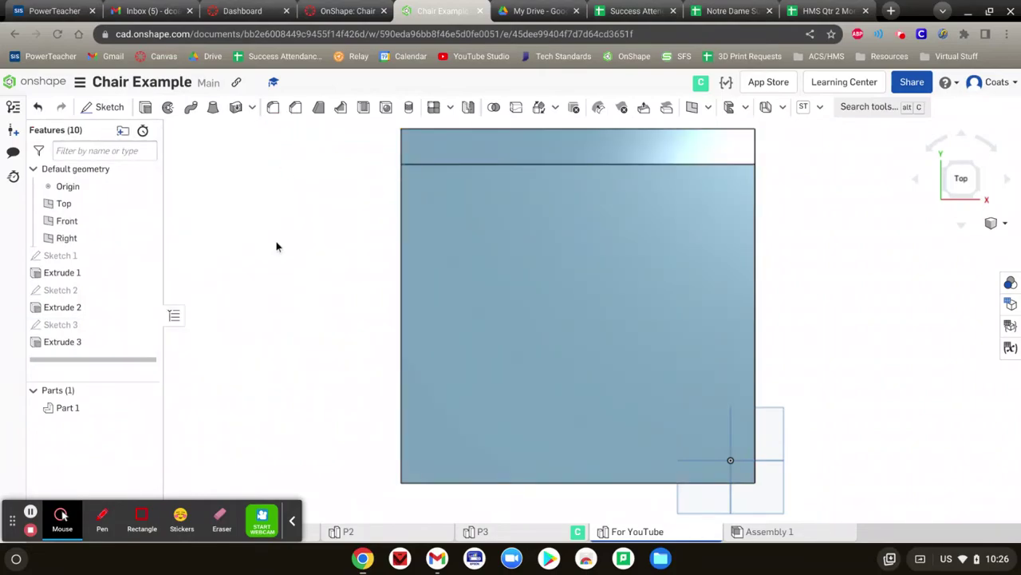
pyautogui.moveTo(276, 244); pyautogui.dragTo(289, 223, button='right')
pyautogui.click(1005, 223)
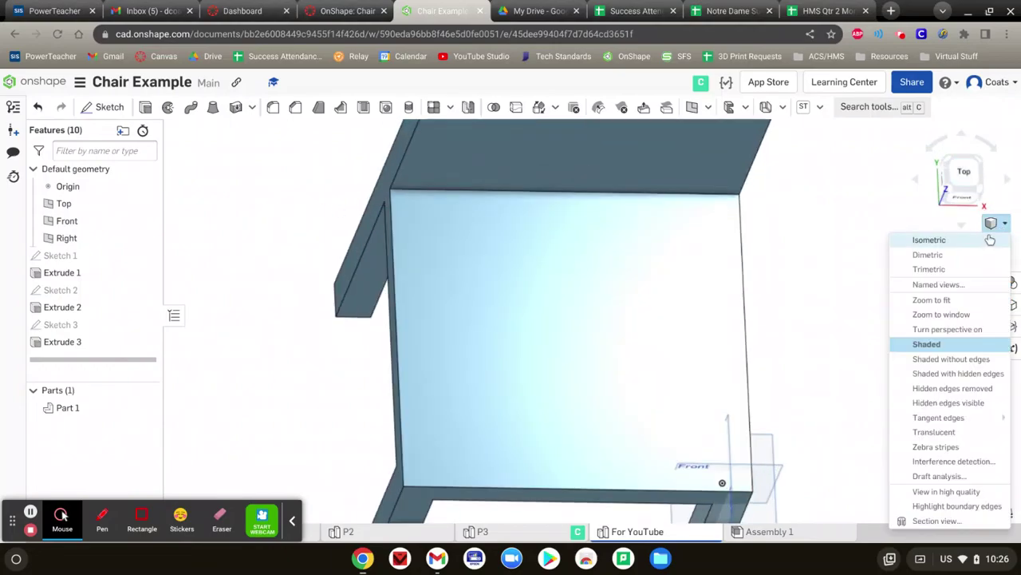
pyautogui.click(981, 245)
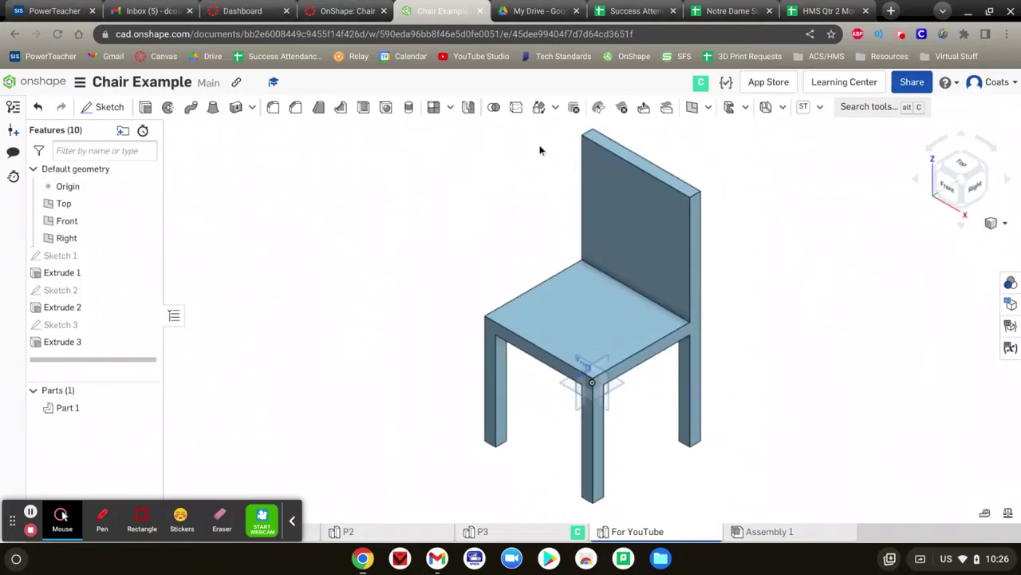